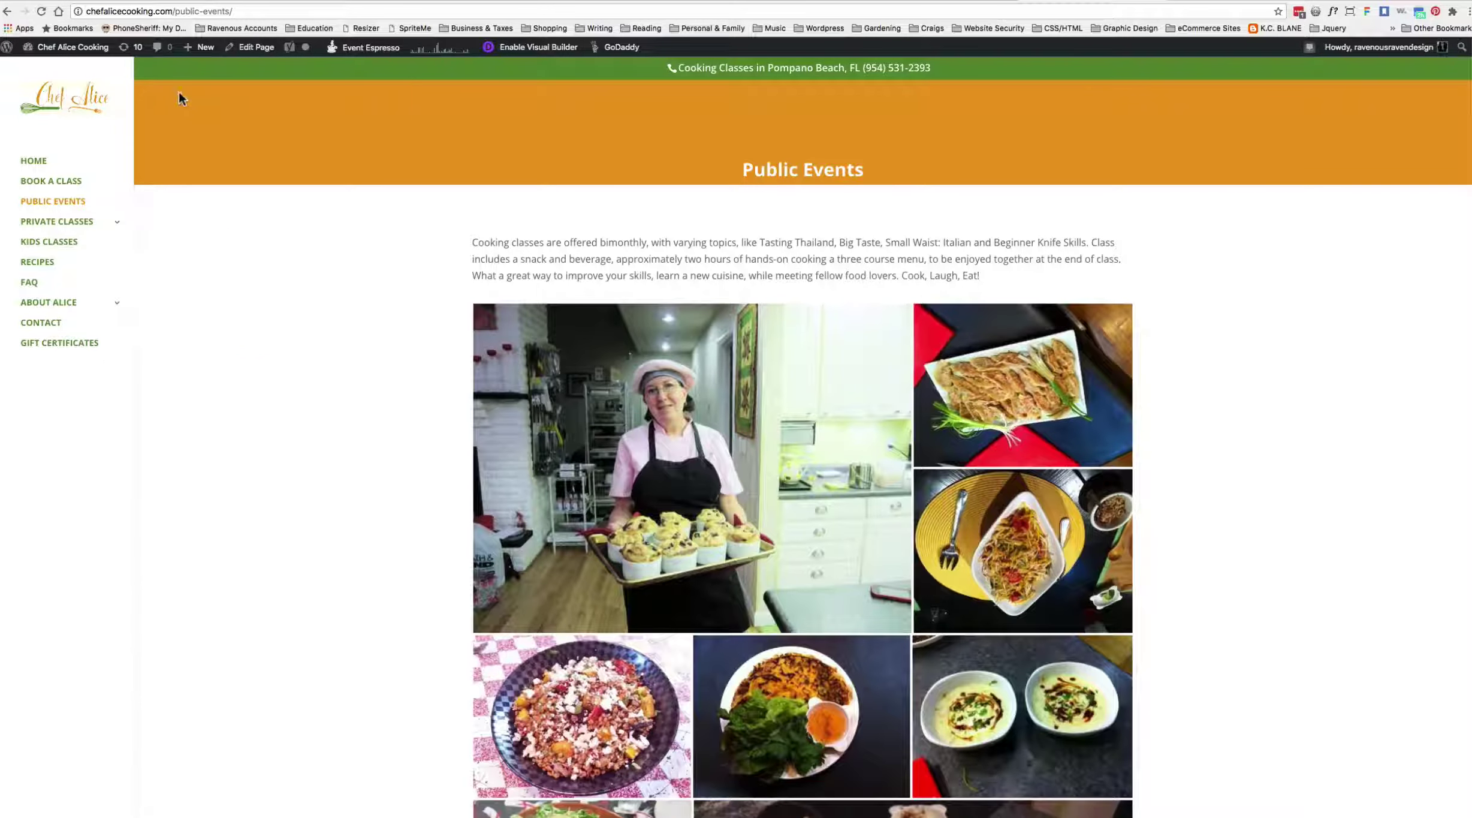
# Open the Public Events page in the Divi Builder and scroll down to its two Text modules.
pyautogui.moveTo(103, 60)
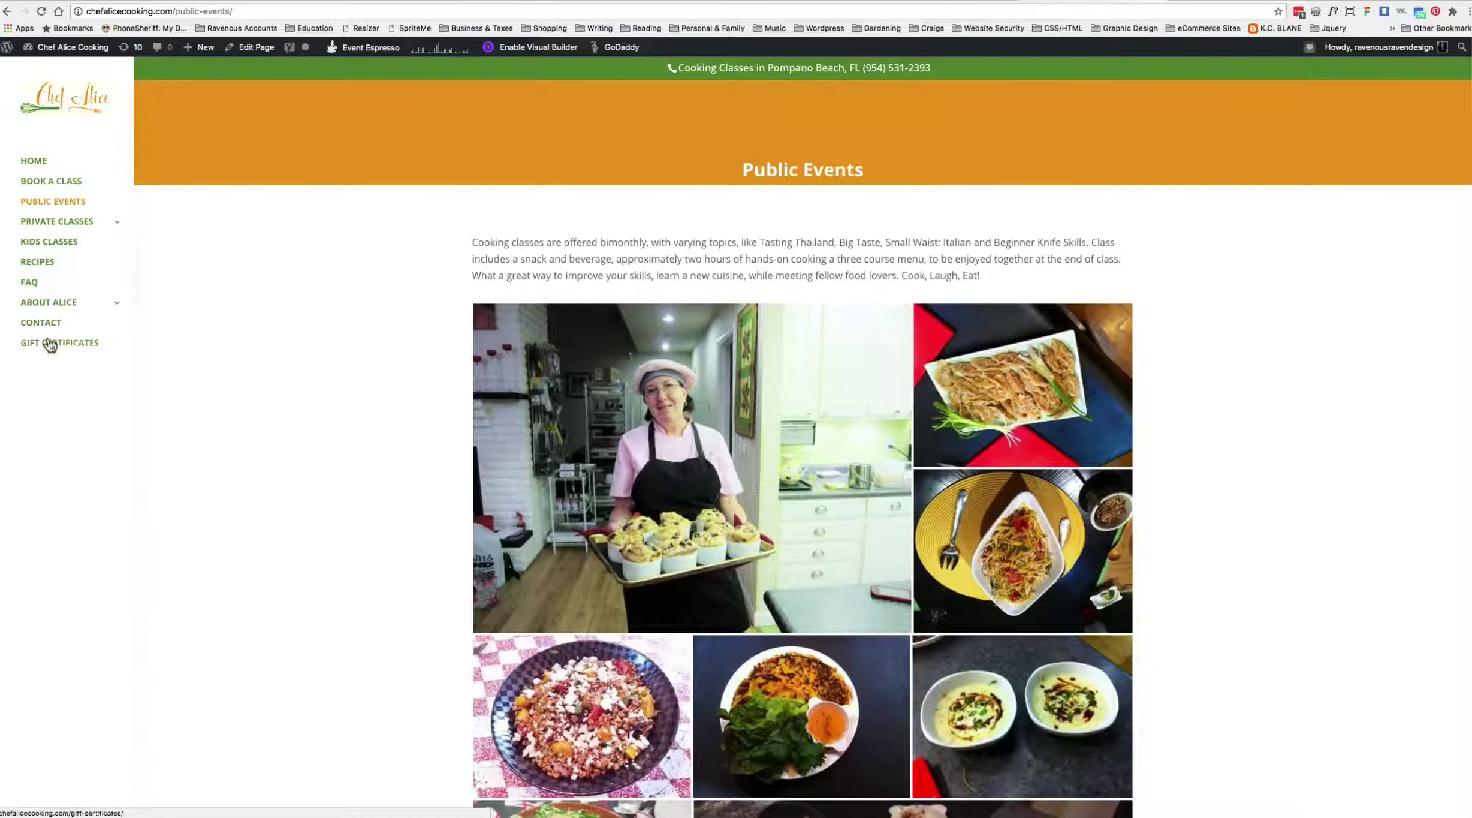
pyautogui.moveTo(39, 54)
pyautogui.click(247, 52)
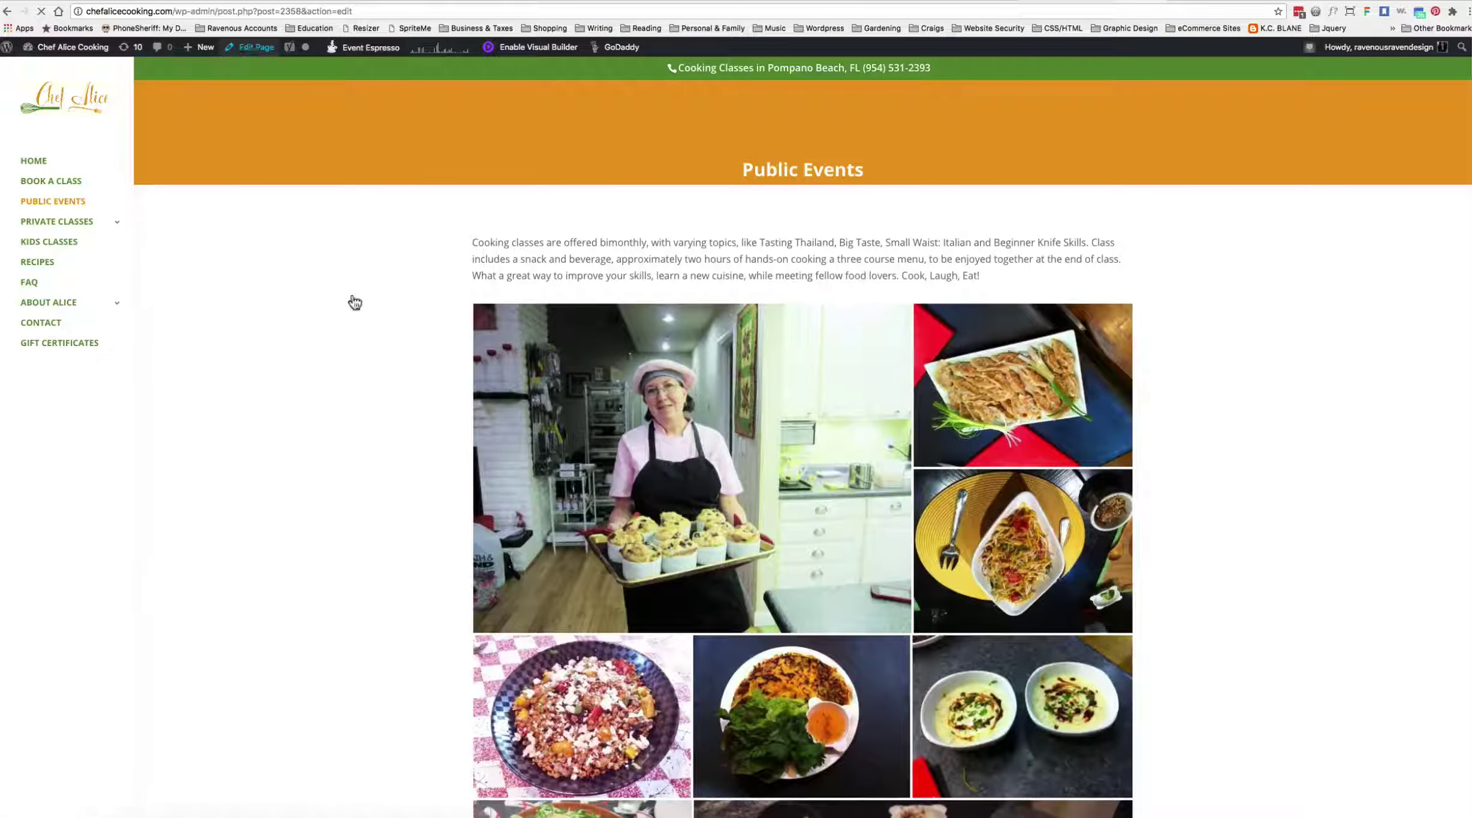
pyautogui.scroll(-10, 354, 303)
pyautogui.scroll(-5, 355, 302)
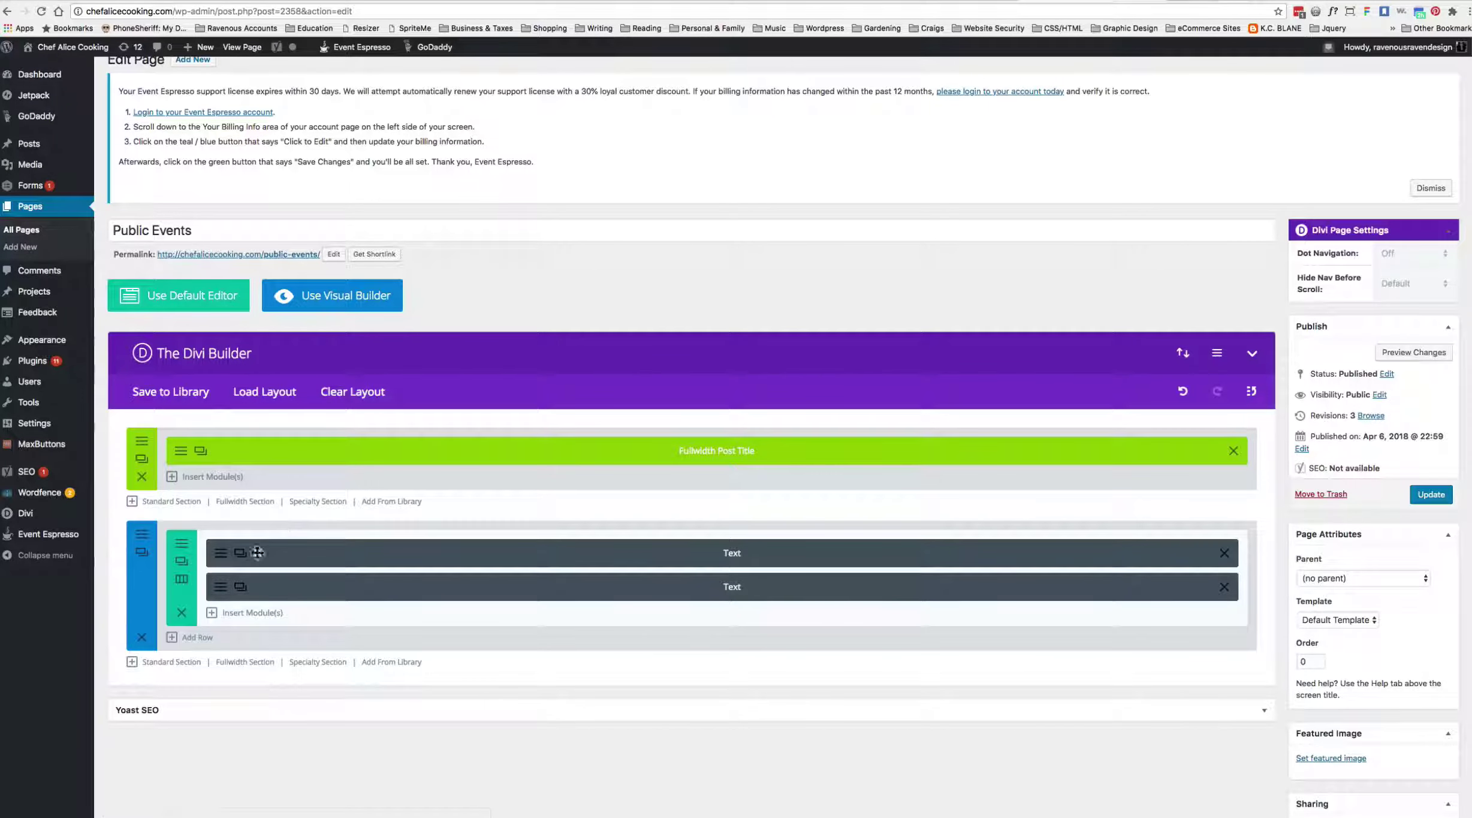
pyautogui.click(221, 590)
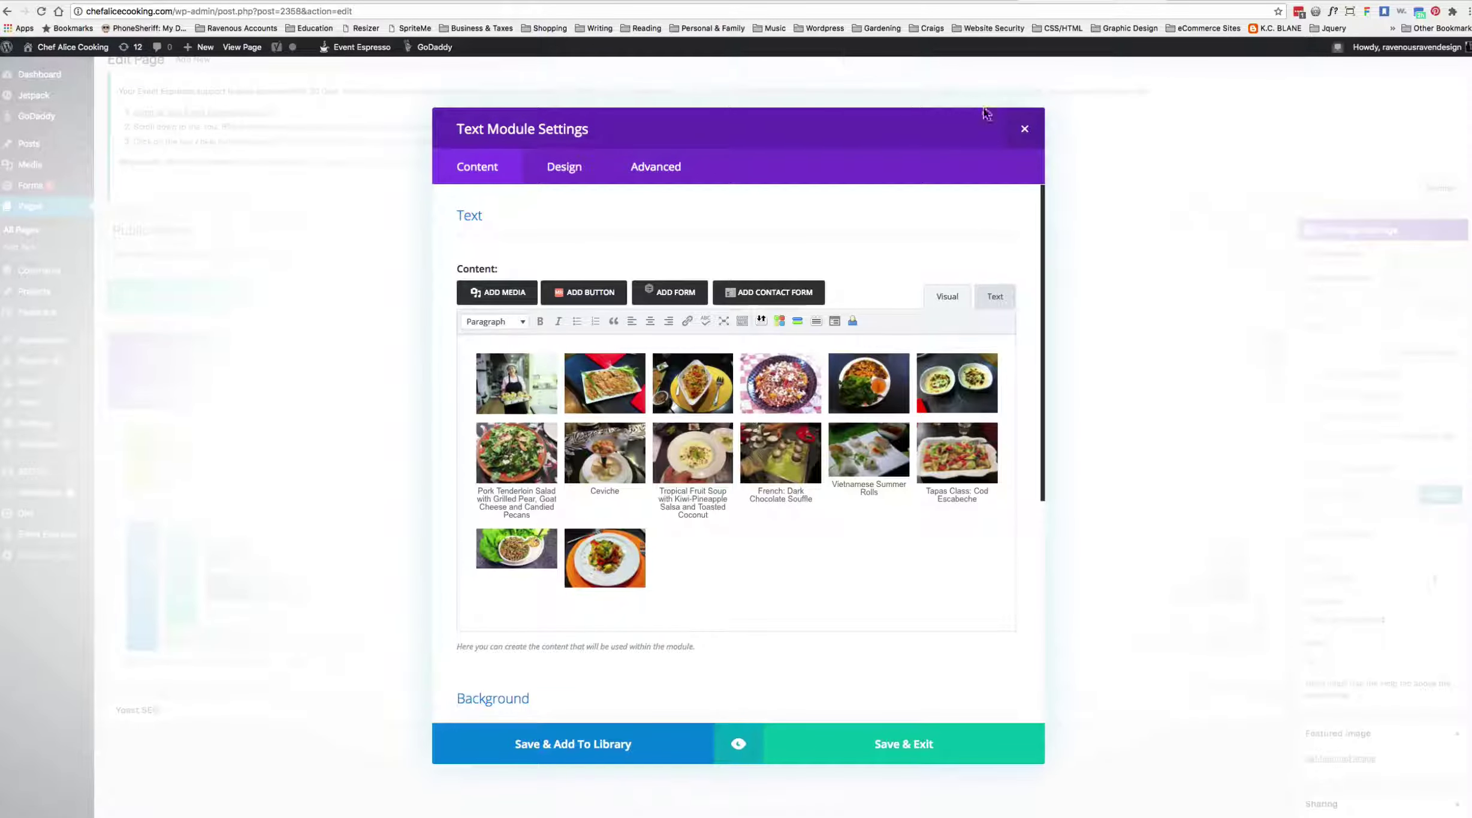
pyautogui.click(1024, 130)
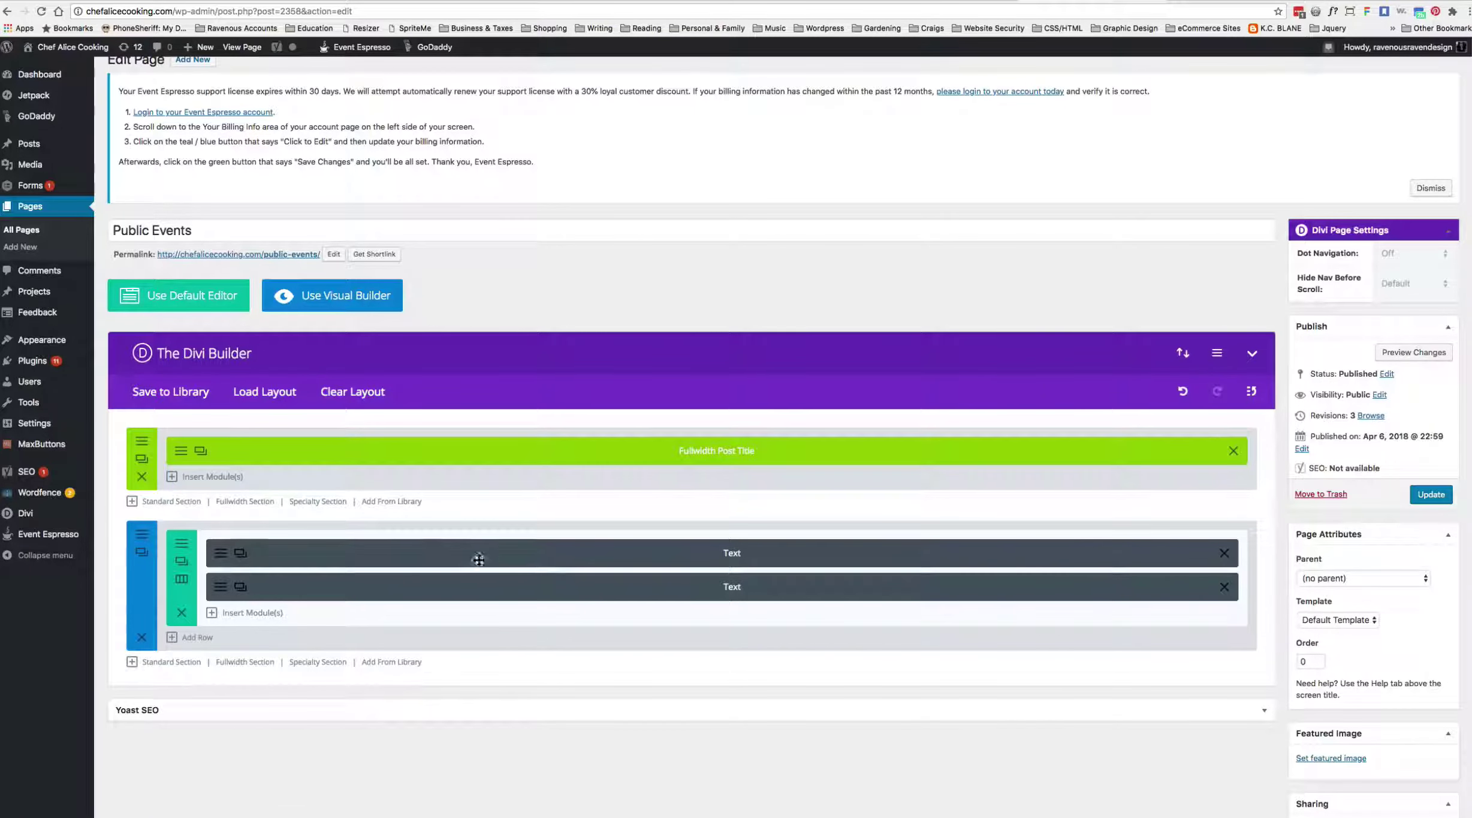
pyautogui.click(220, 556)
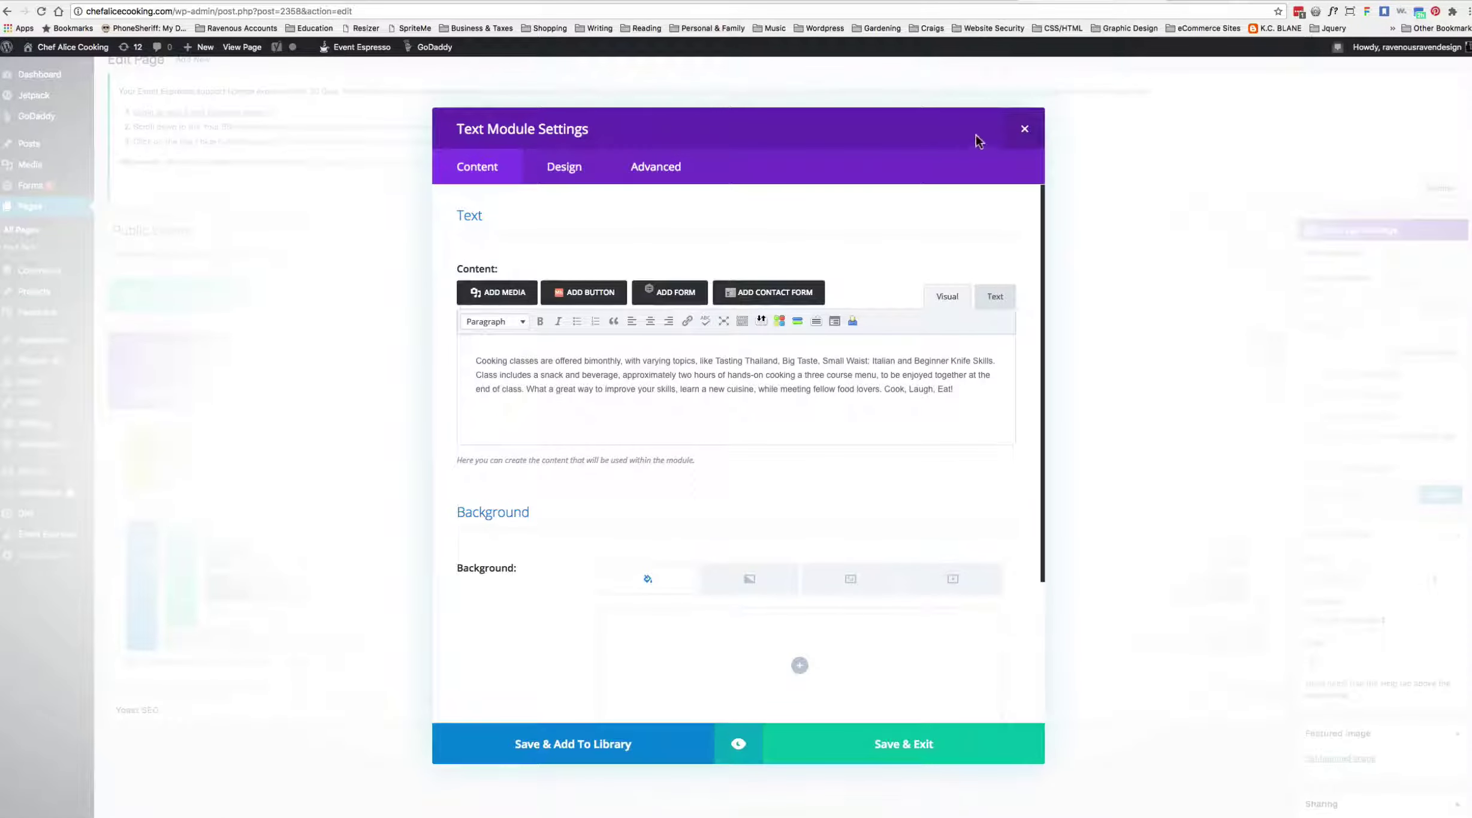
pyautogui.click(1025, 129)
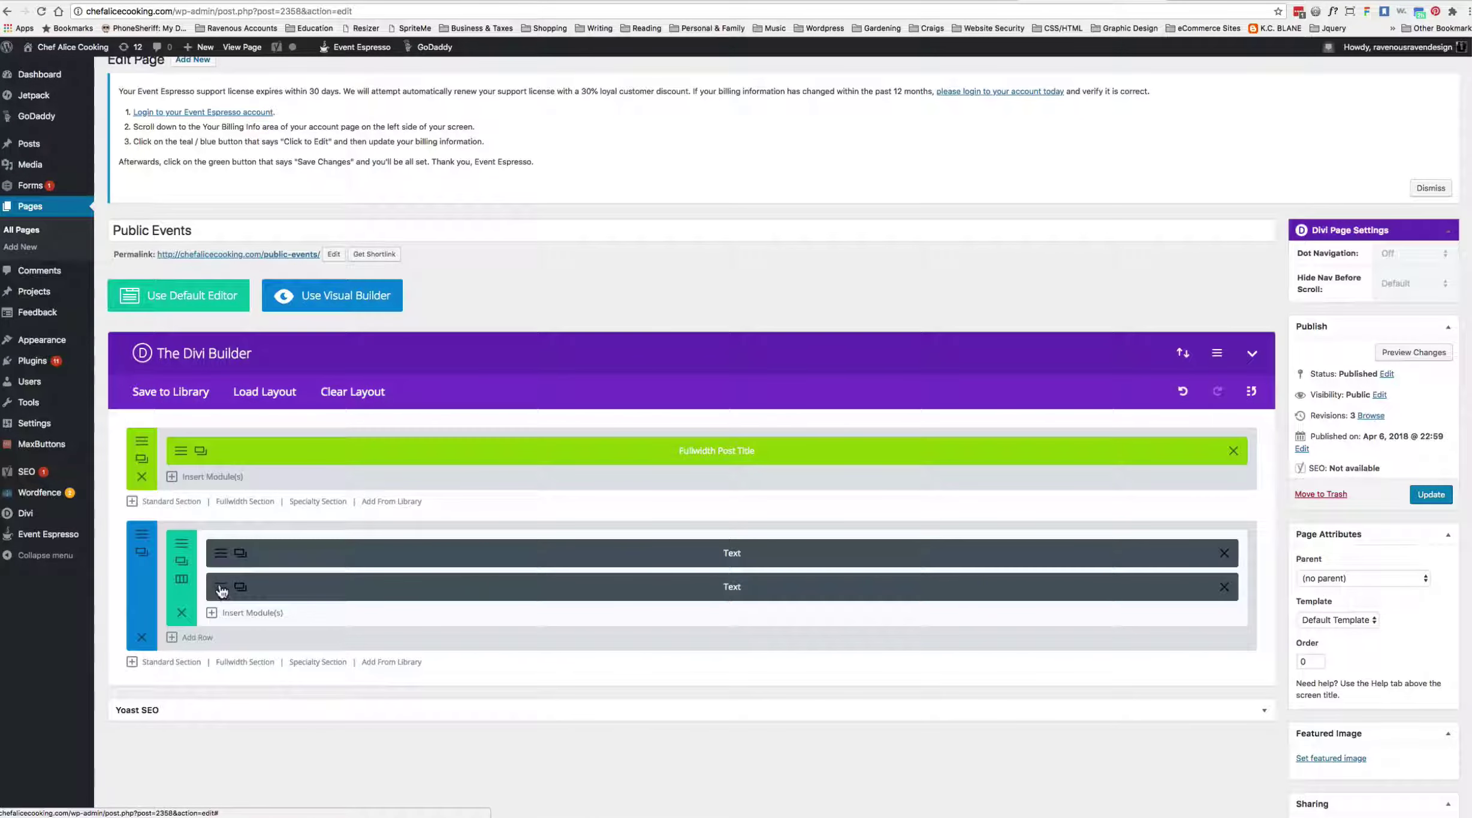
# Set the gallery Text module's Admin Label to 'jet pack gallery' and save it.
pyautogui.click(220, 588)
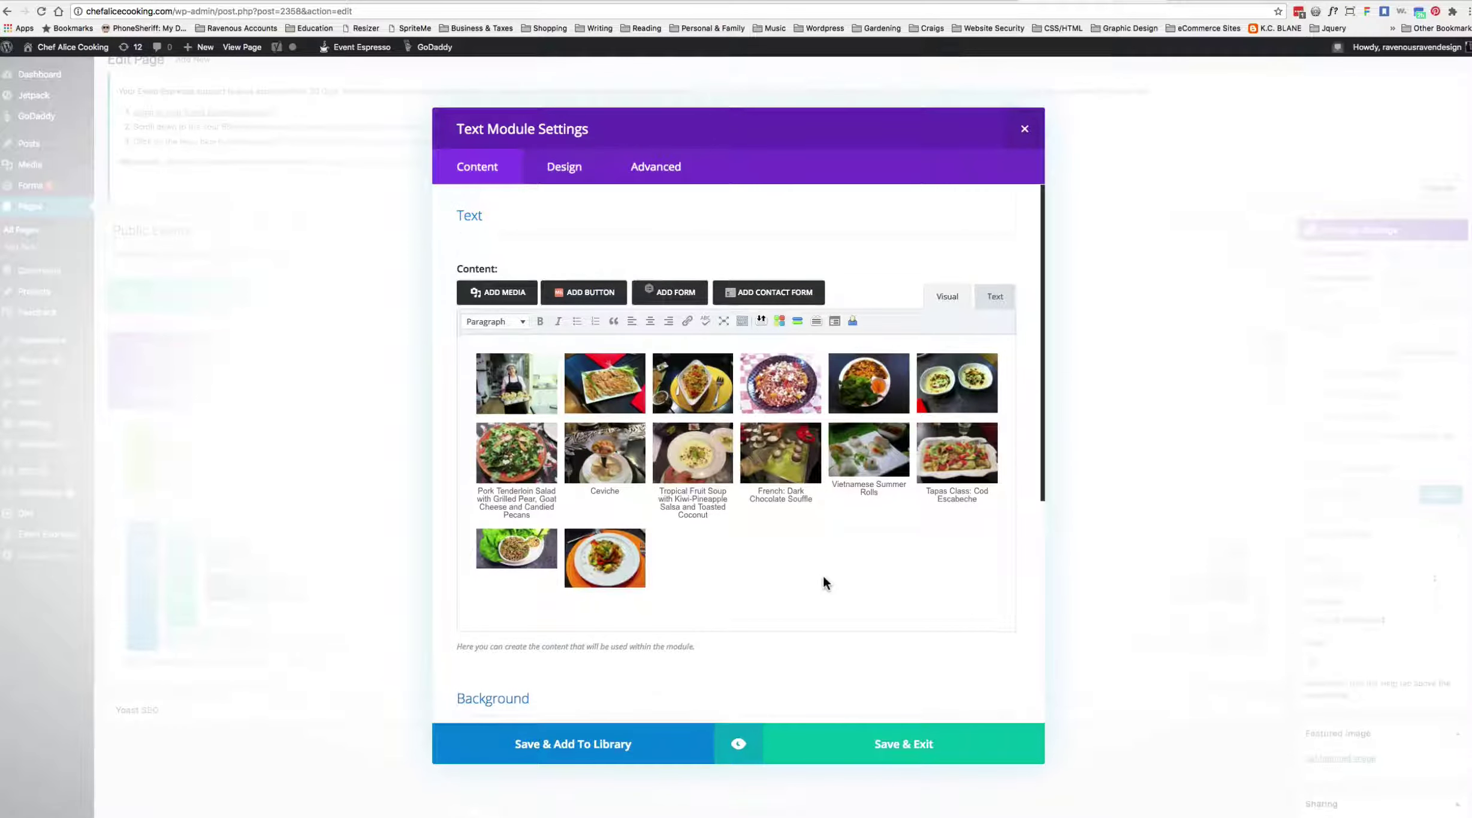
pyautogui.scroll(-6, 822, 573)
pyautogui.click(487, 655)
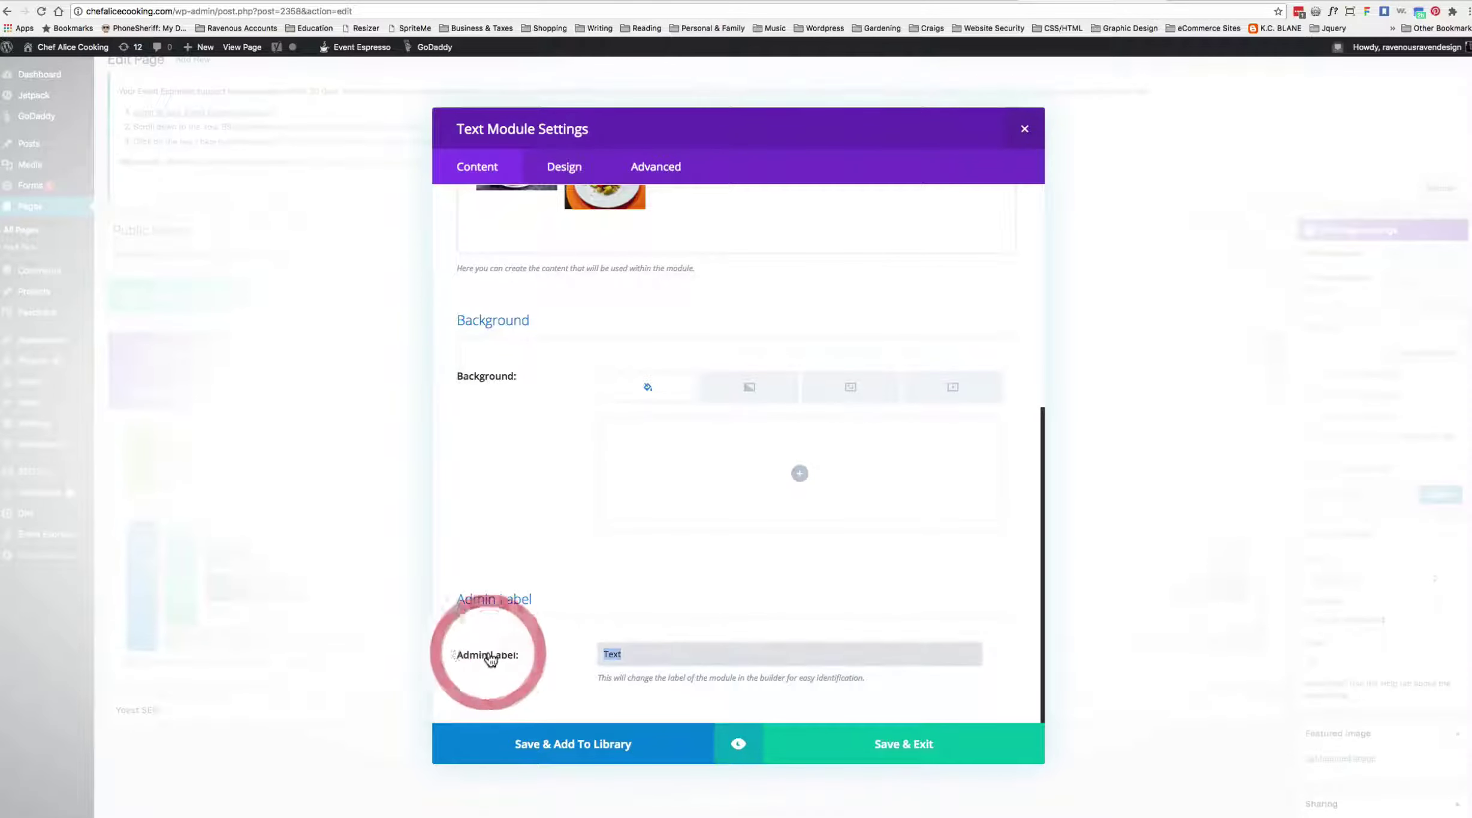
pyautogui.write('gal')
pyautogui.press('BackSpace')
pyautogui.press('BackSpace')
pyautogui.press('BackSpace')
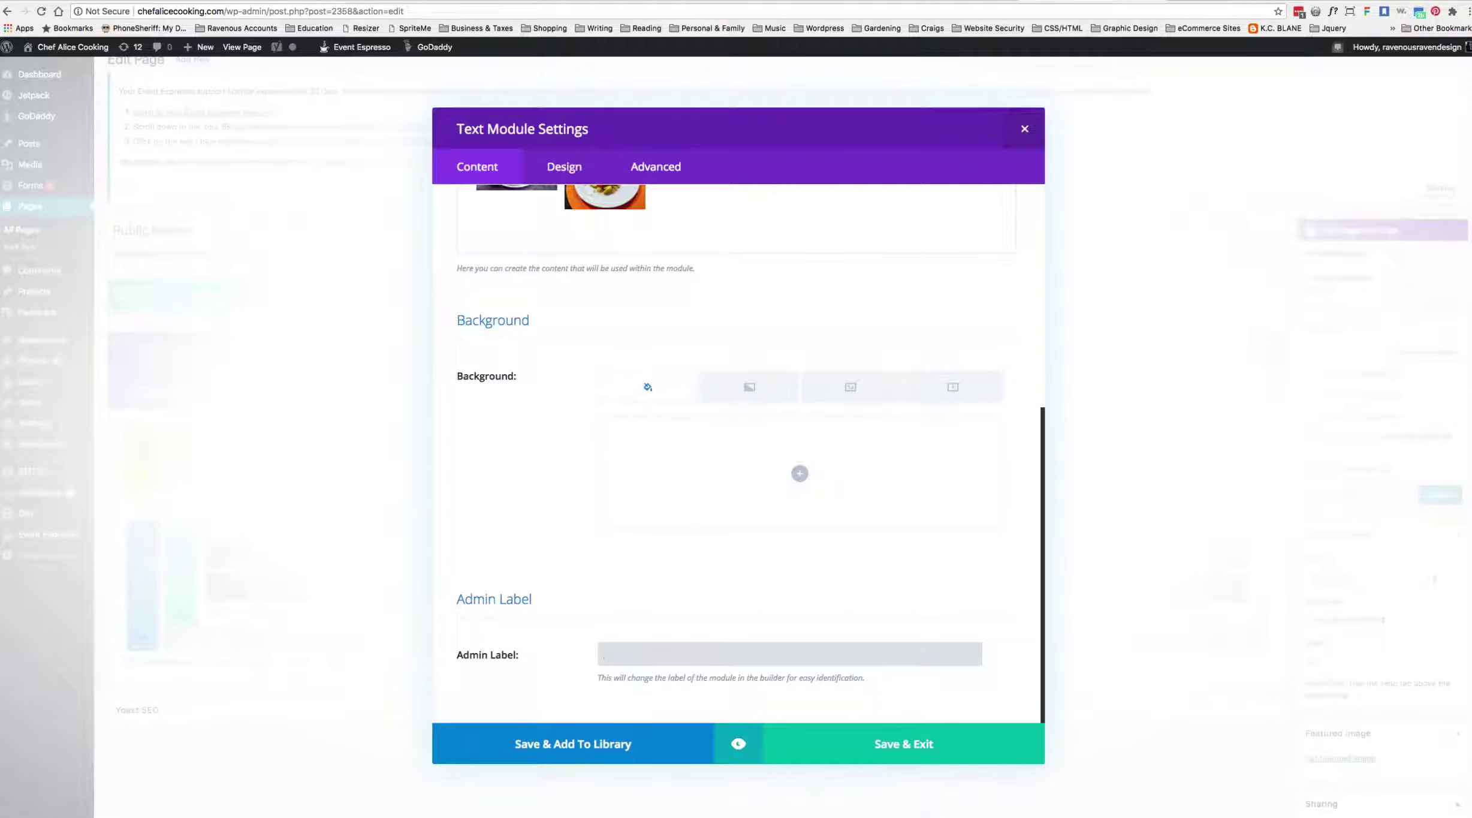
pyautogui.write('jet pack gallery')
pyautogui.press('Return')
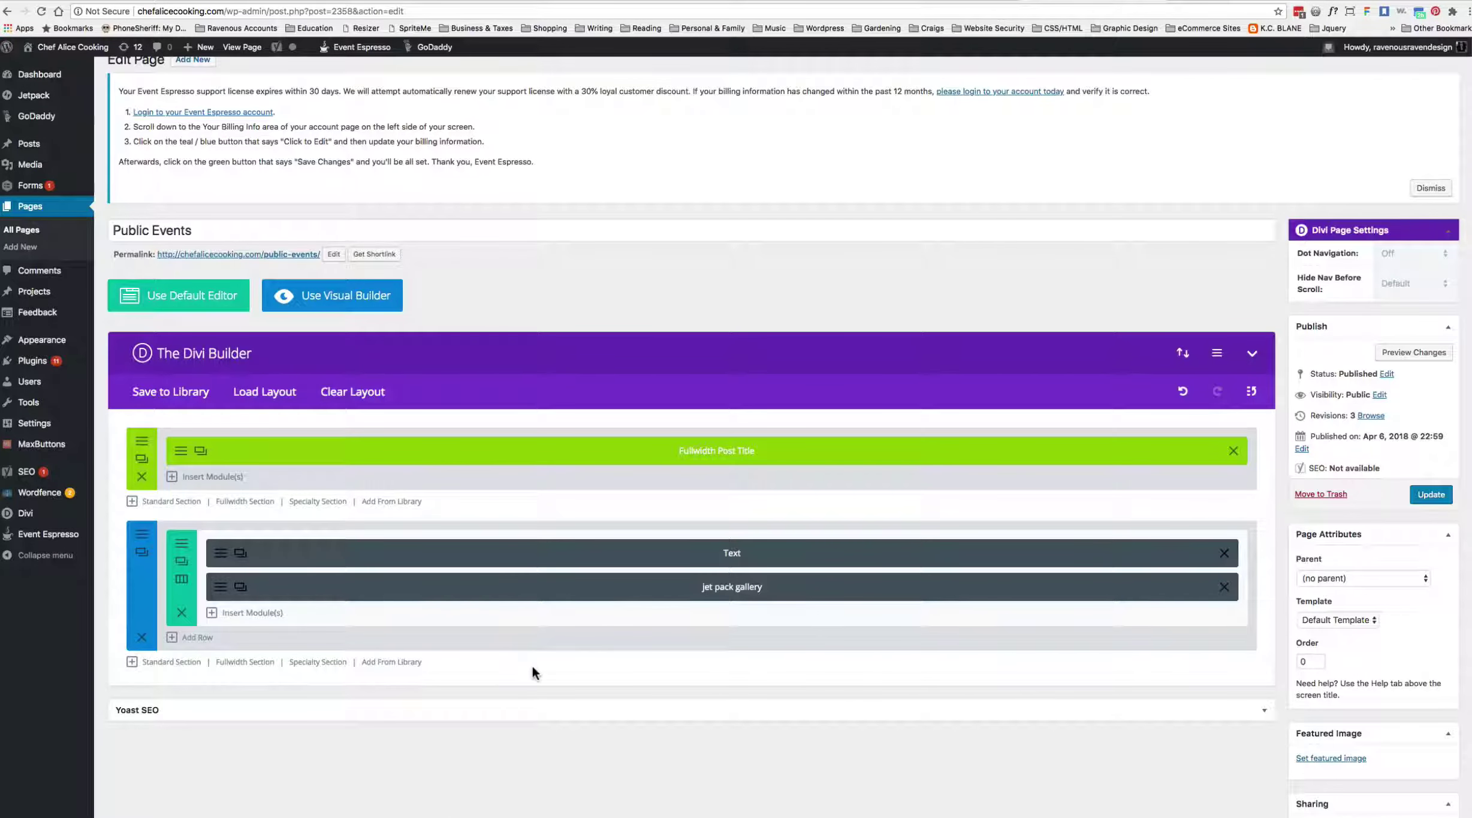
# In the jet pack gallery module, view the gallery shortcode in Text, then select the gallery in Visual.
pyautogui.click(226, 592)
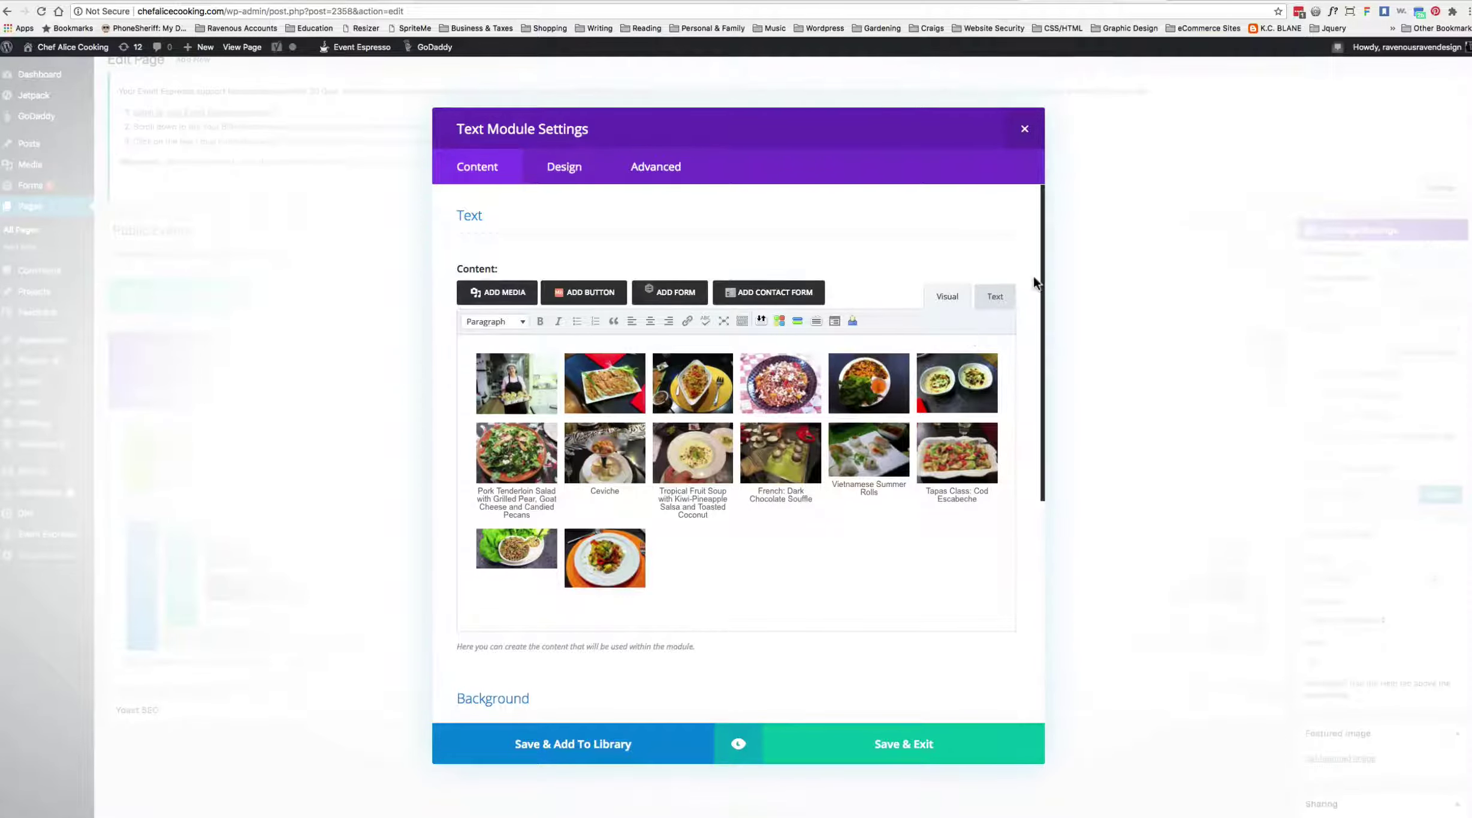
pyautogui.click(996, 298)
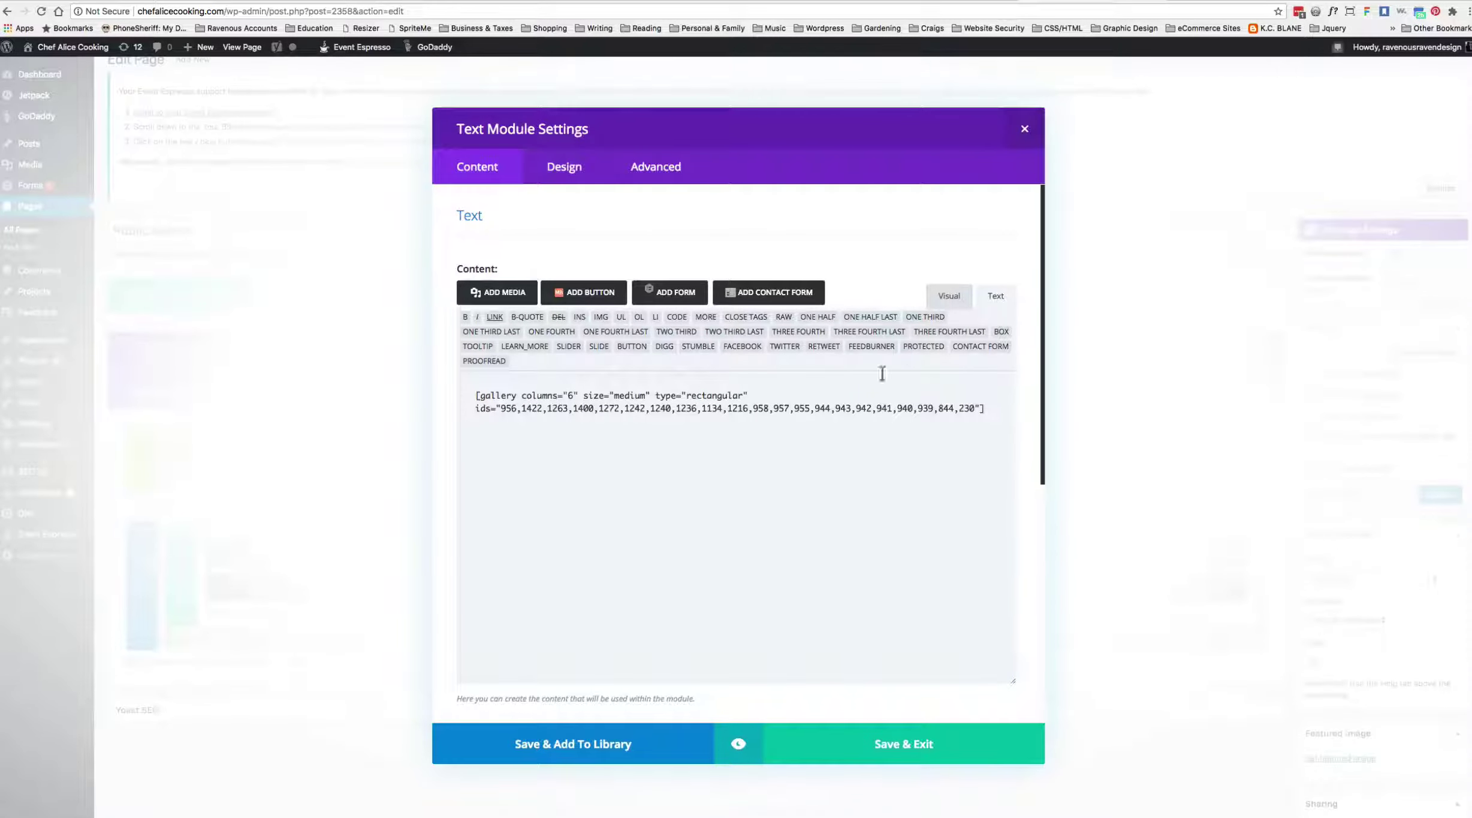
pyautogui.click(948, 296)
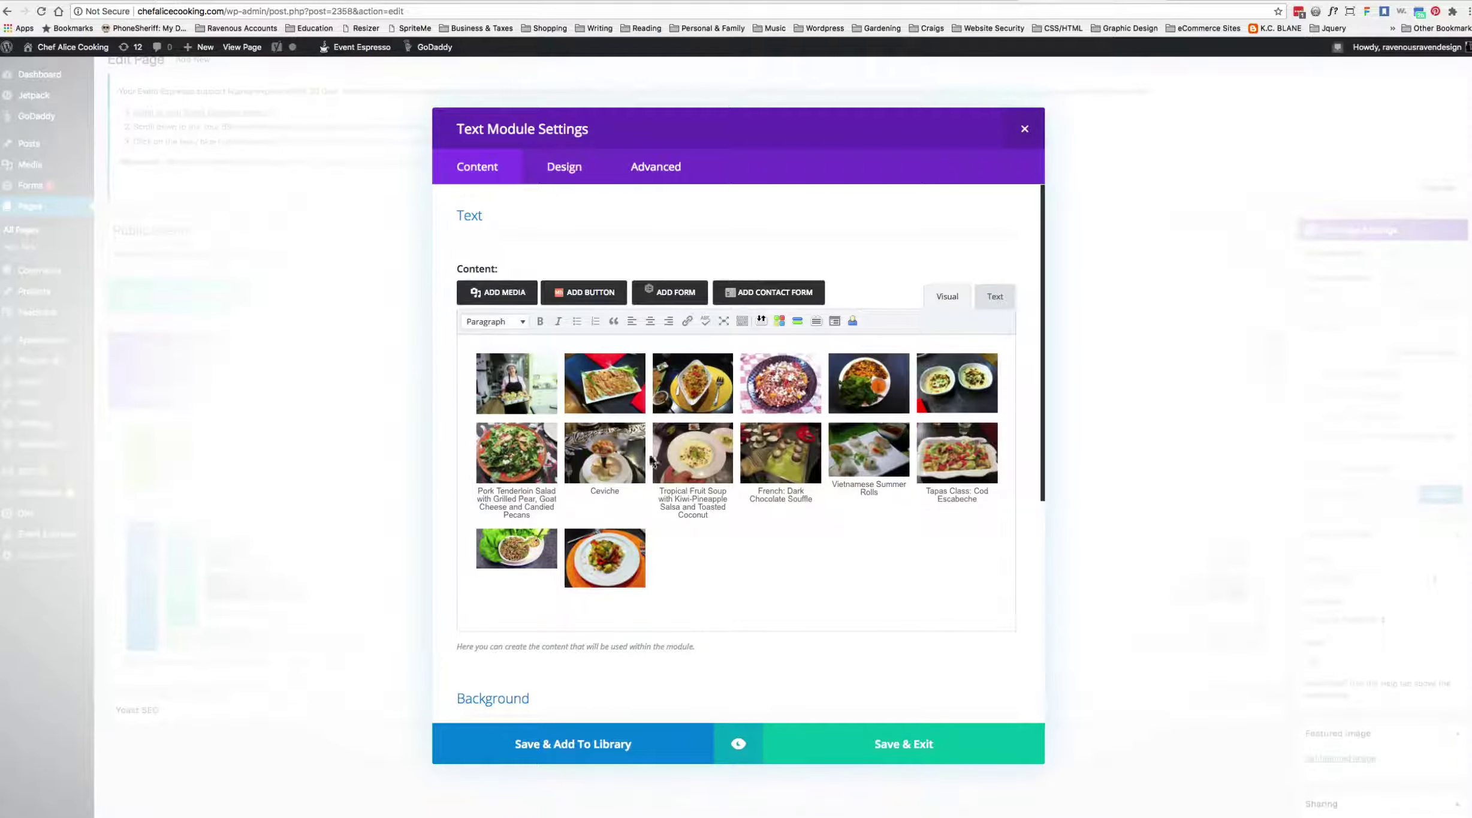
pyautogui.click(739, 433)
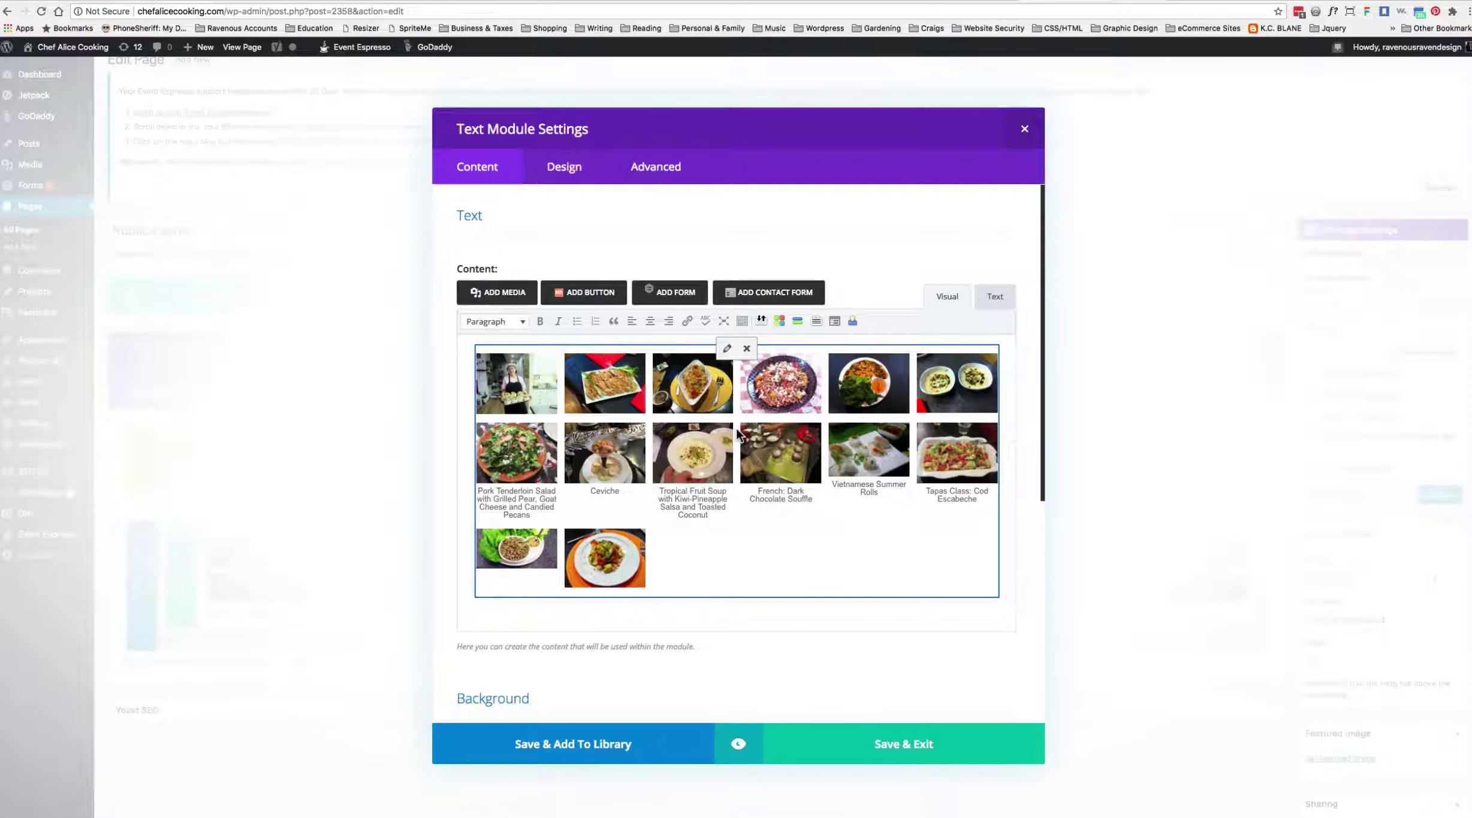
# Open Edit Gallery and keep Type as Tiled Mosaic and Size as Medium.
pyautogui.click(726, 351)
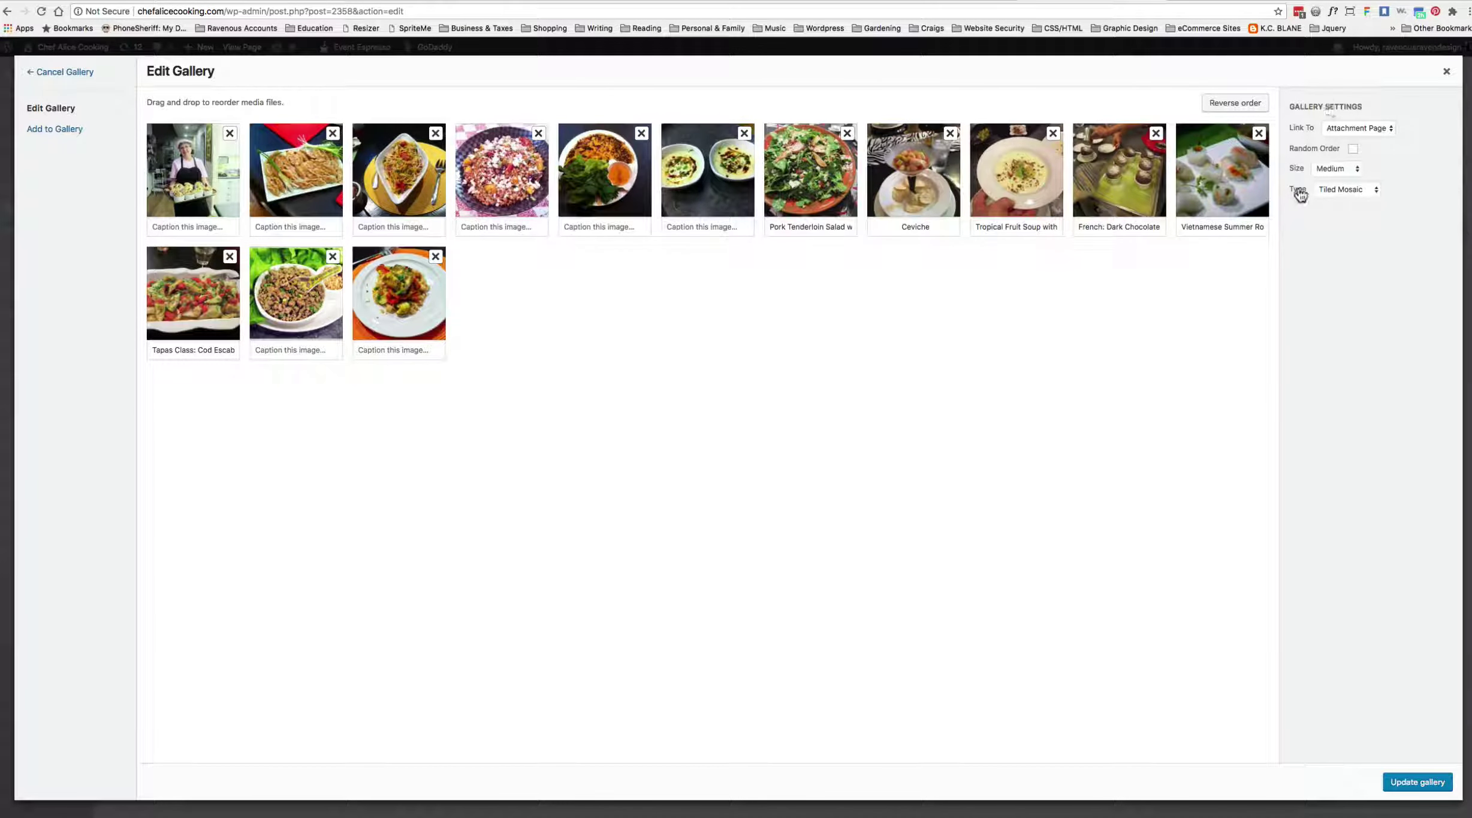
pyautogui.click(1338, 189)
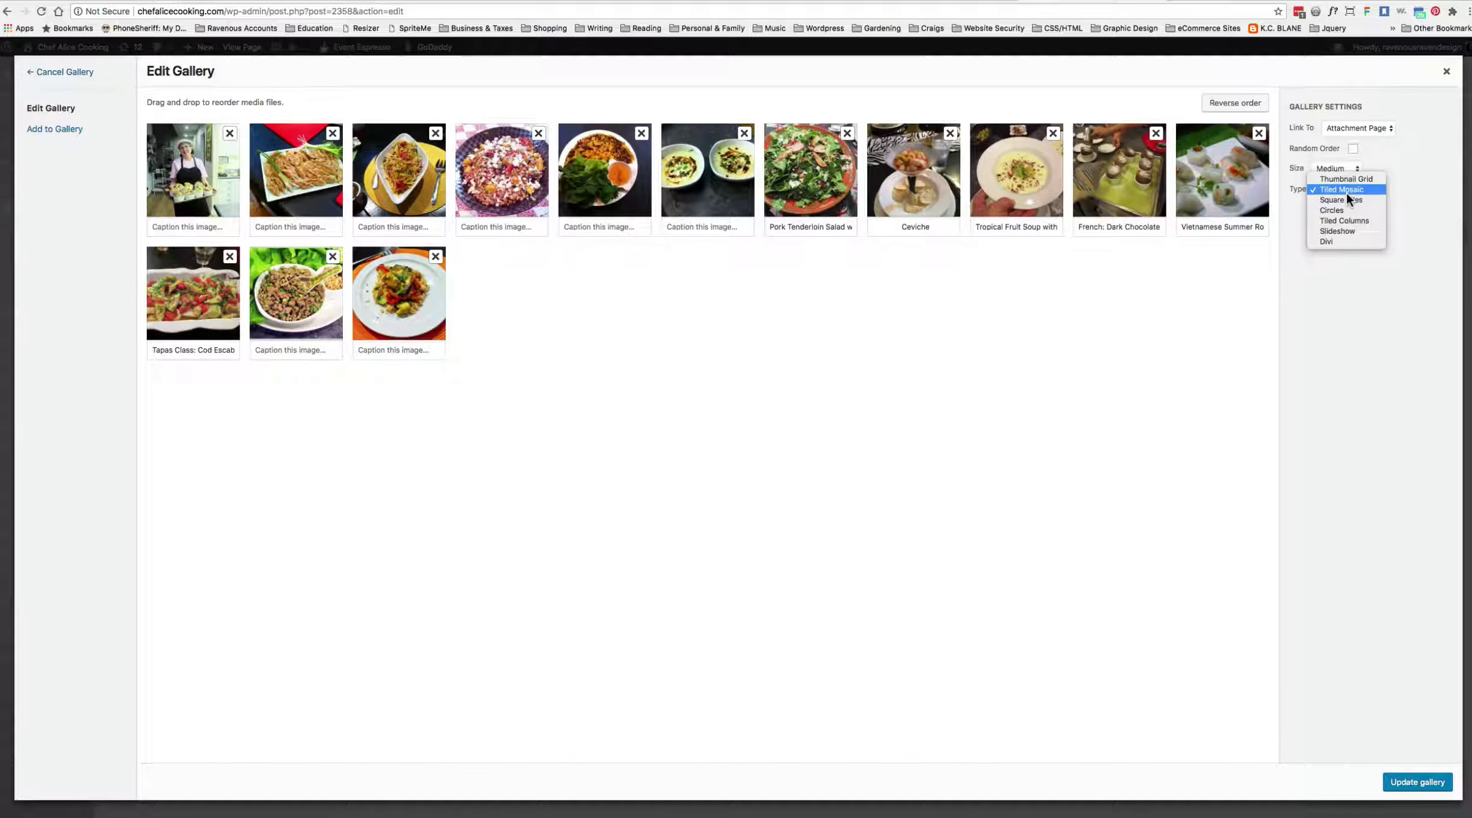
pyautogui.click(1380, 319)
pyautogui.click(1343, 174)
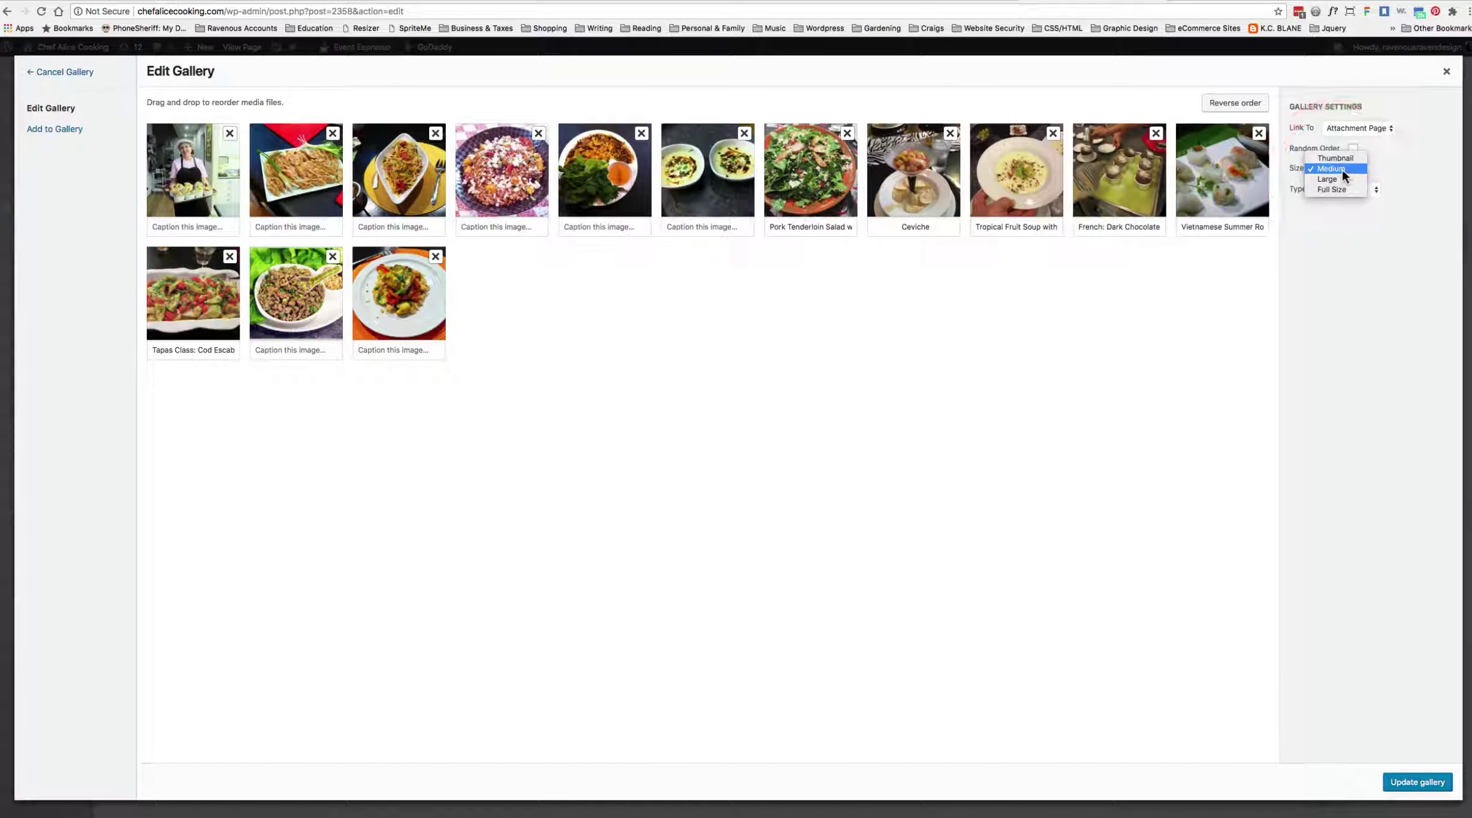
pyautogui.click(1352, 276)
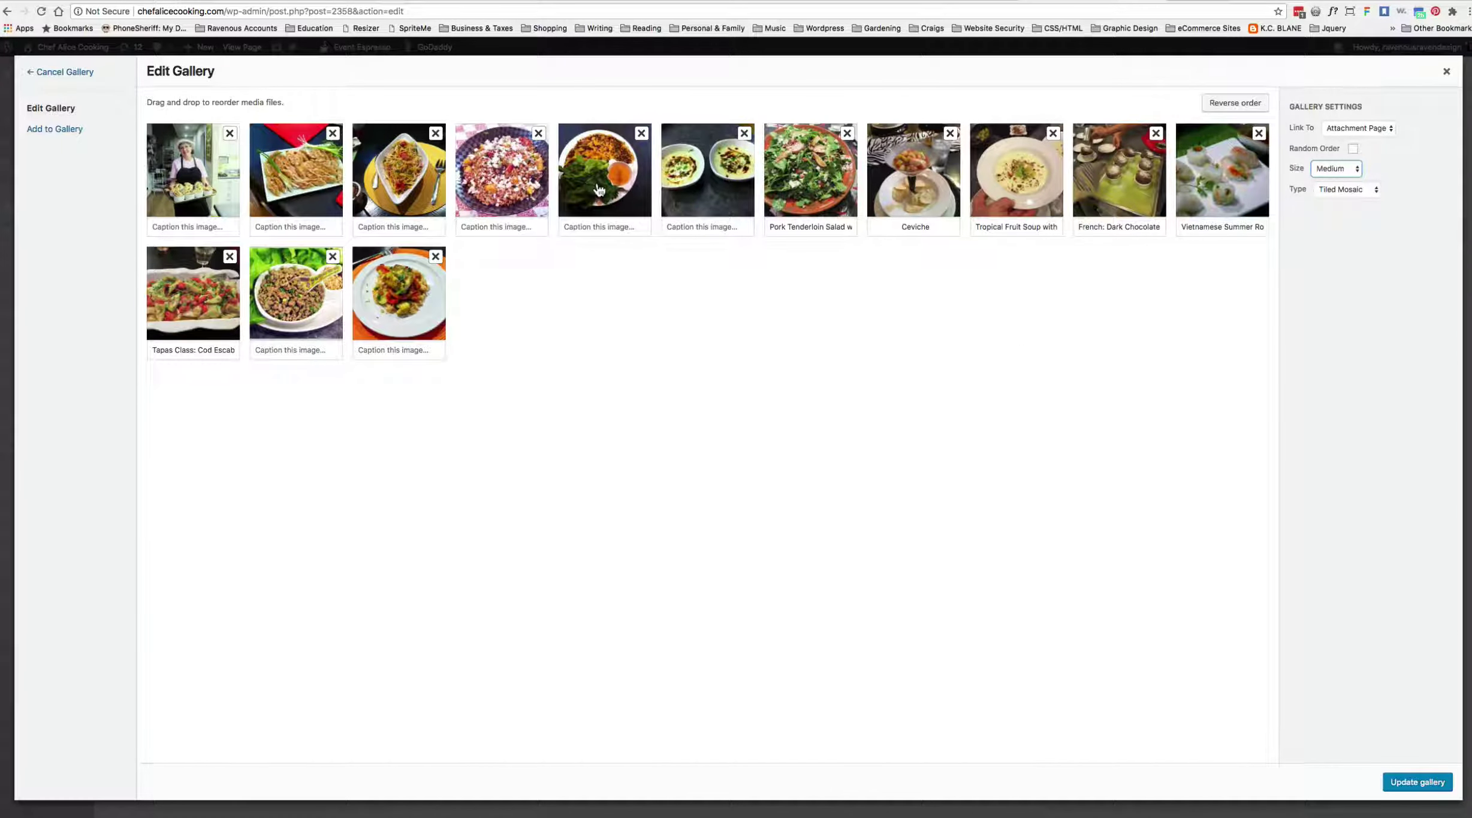
# Move the fifth photo to ninth place and the chicken plate photo to third in row one.
pyautogui.moveTo(599, 190); pyautogui.dragTo(1216, 200)
pyautogui.moveTo(426, 353); pyautogui.dragTo(414, 186)
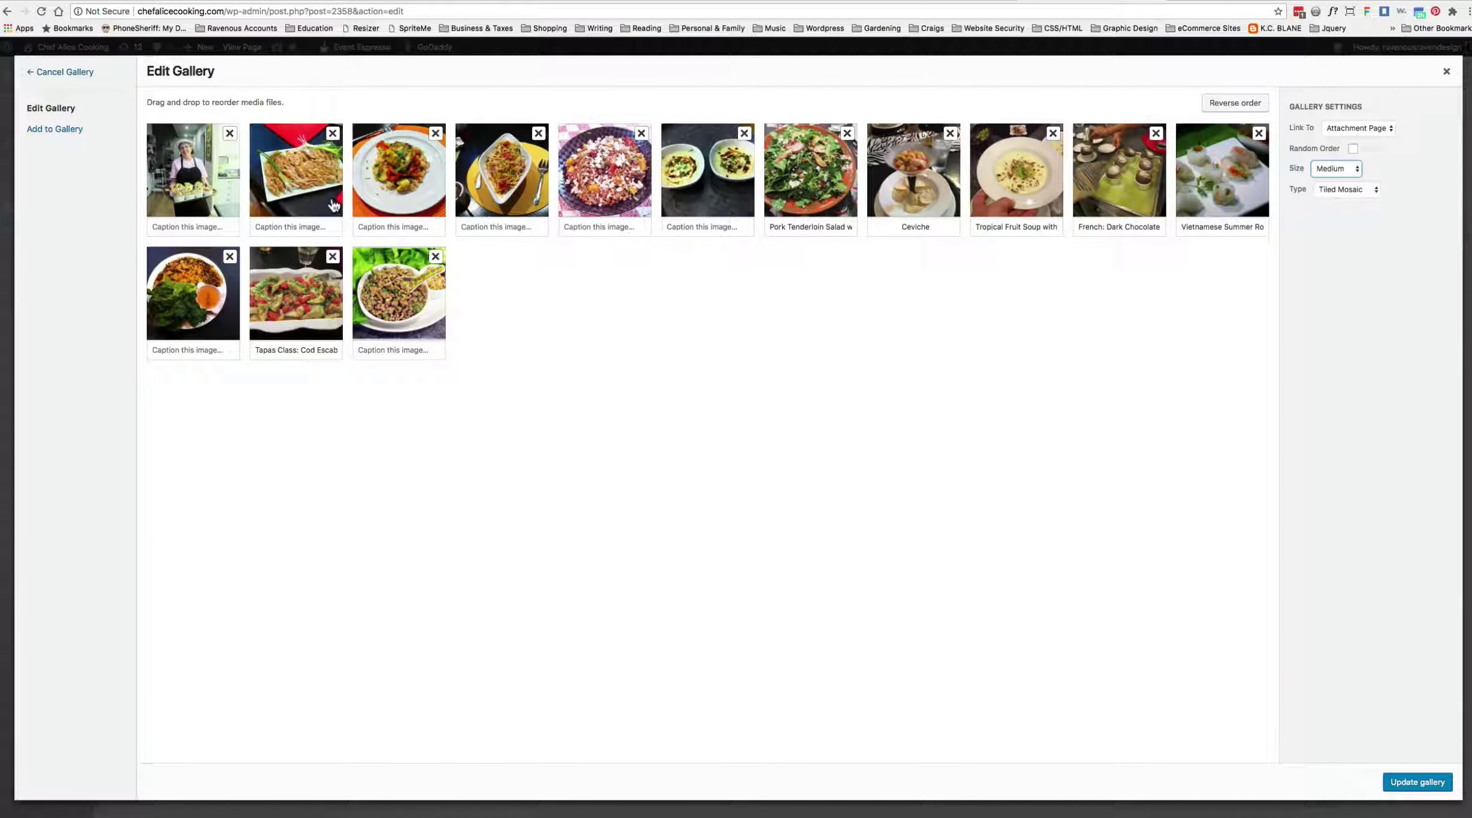
pyautogui.click(312, 228)
# In Add to Gallery's Media Library, select only the Vietnamese-Happy-Pancakes.jpg photo.
pyautogui.click(52, 133)
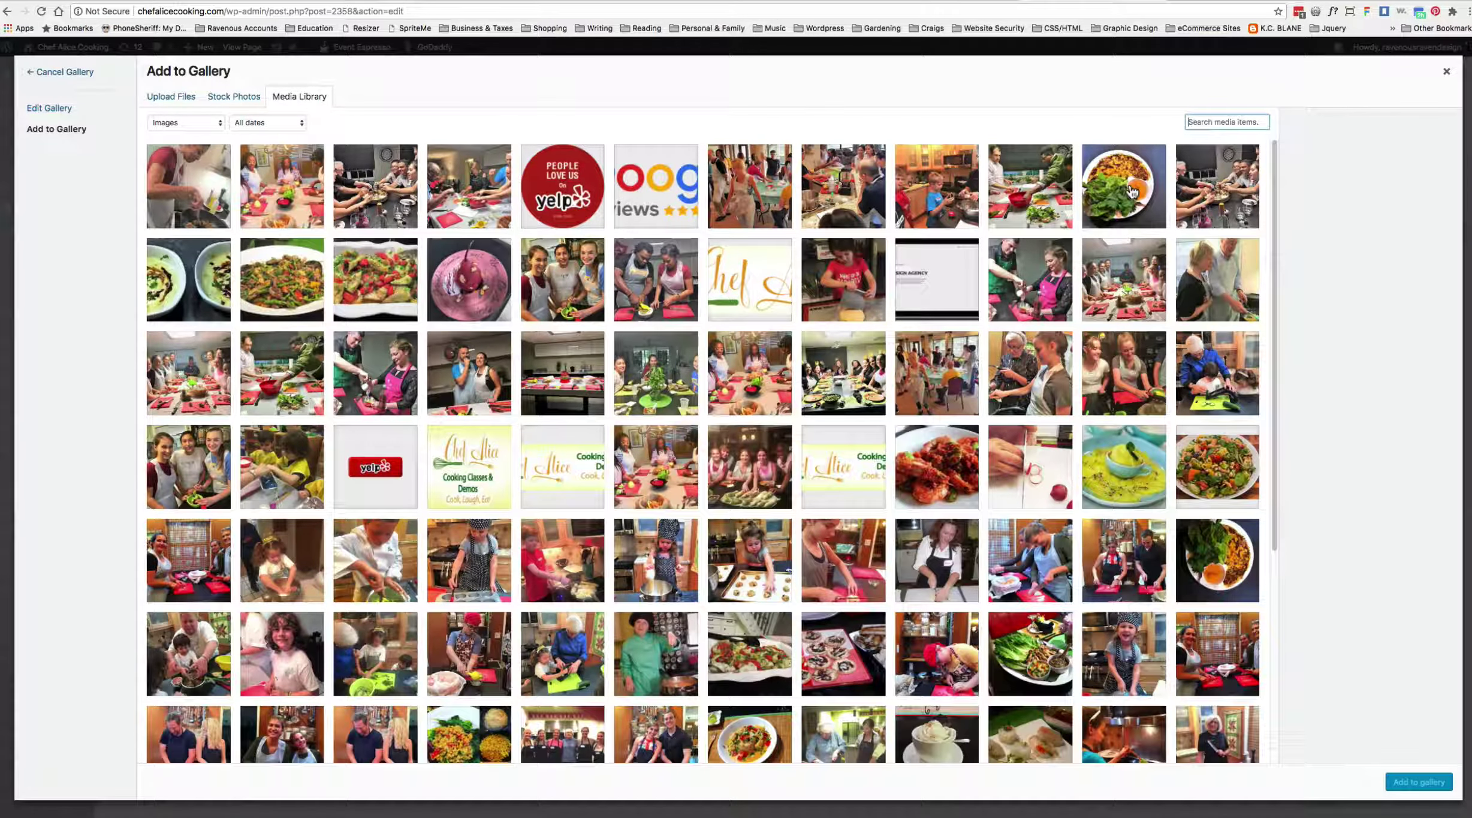
pyautogui.click(1133, 192)
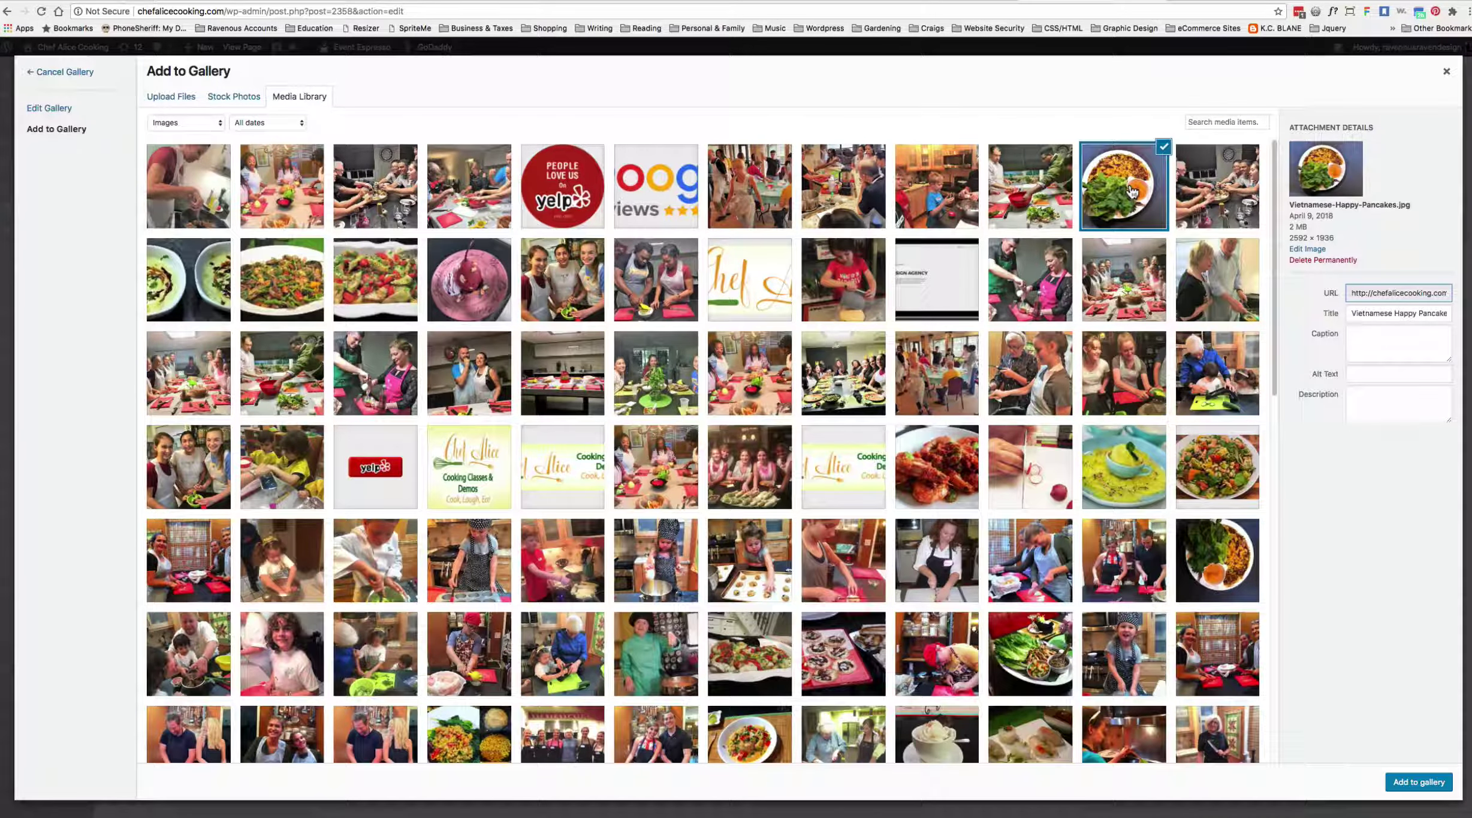
pyautogui.click(1022, 171)
pyautogui.click(935, 177)
pyautogui.click(842, 172)
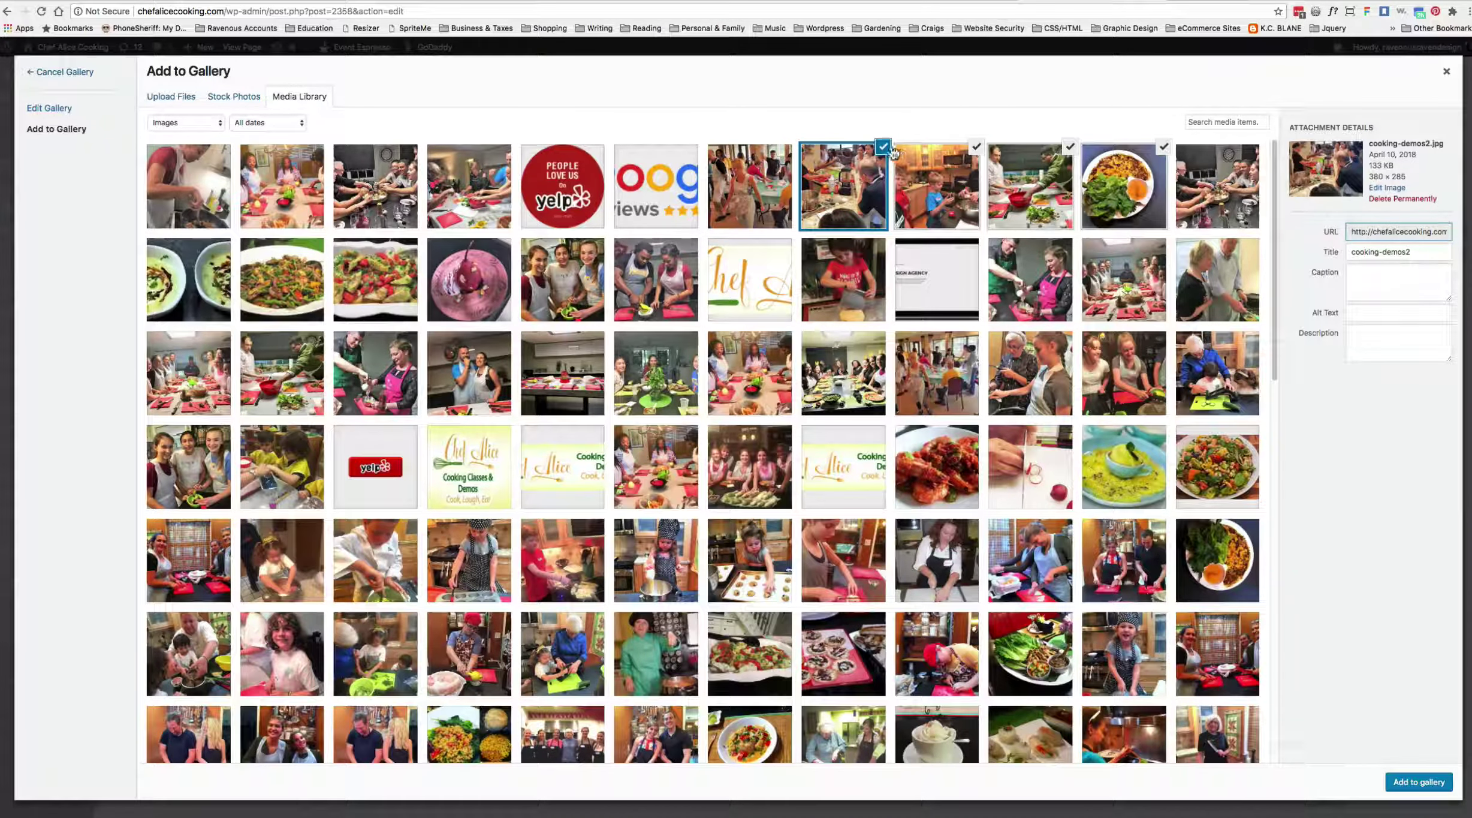
pyautogui.click(886, 147)
pyautogui.click(977, 147)
pyautogui.click(1070, 147)
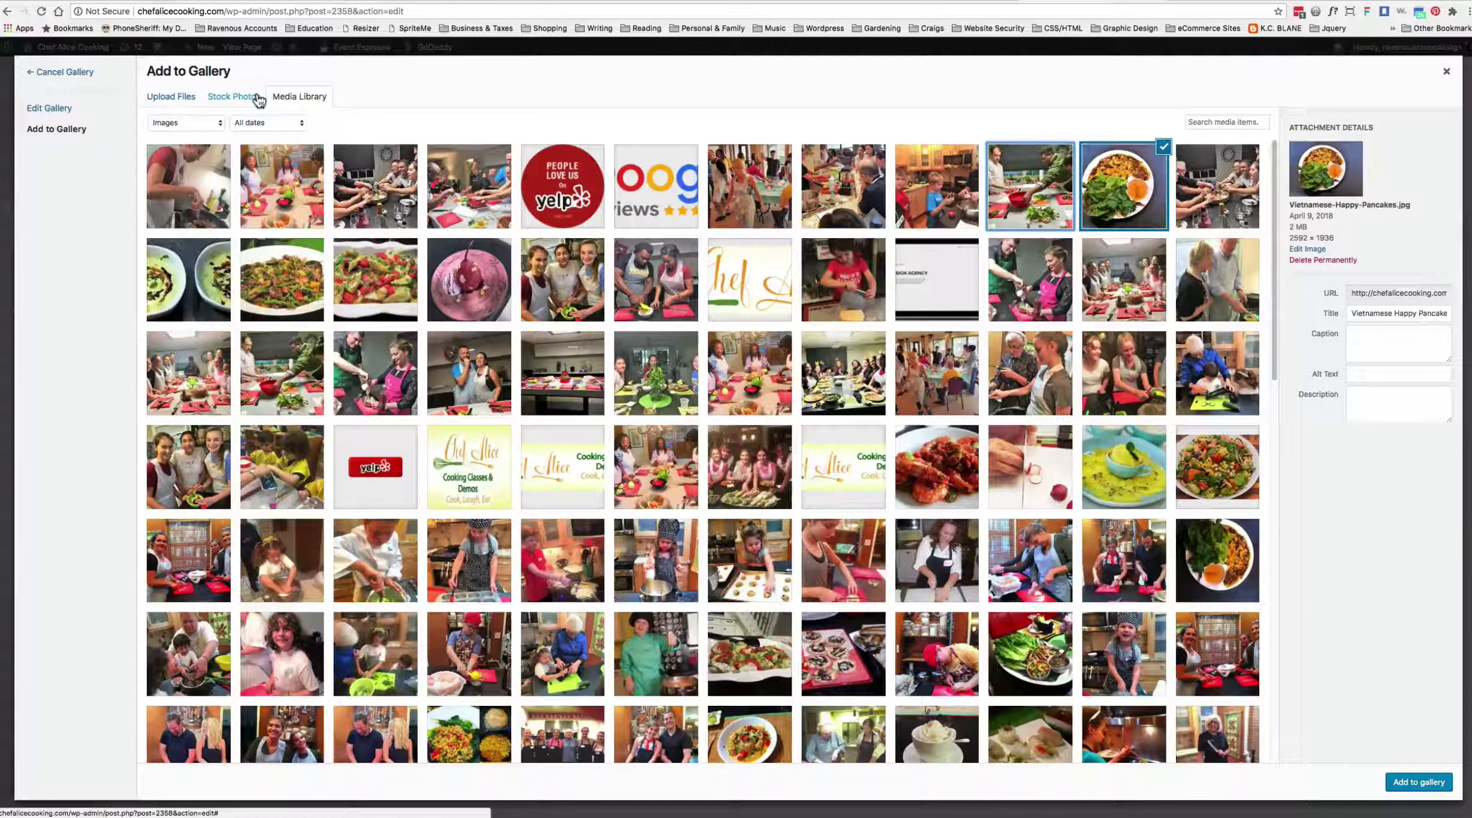
pyautogui.click(182, 103)
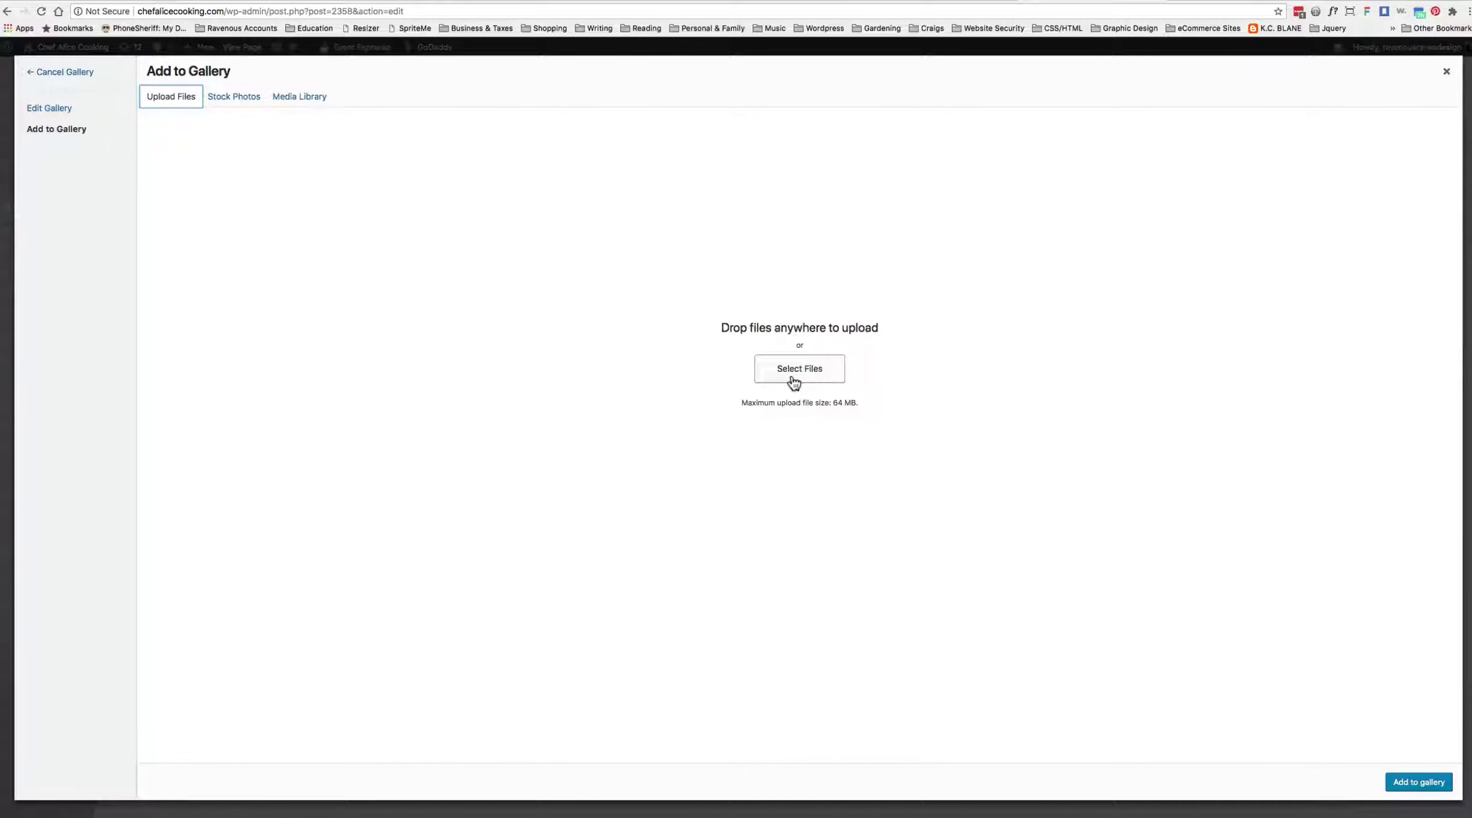
pyautogui.click(315, 99)
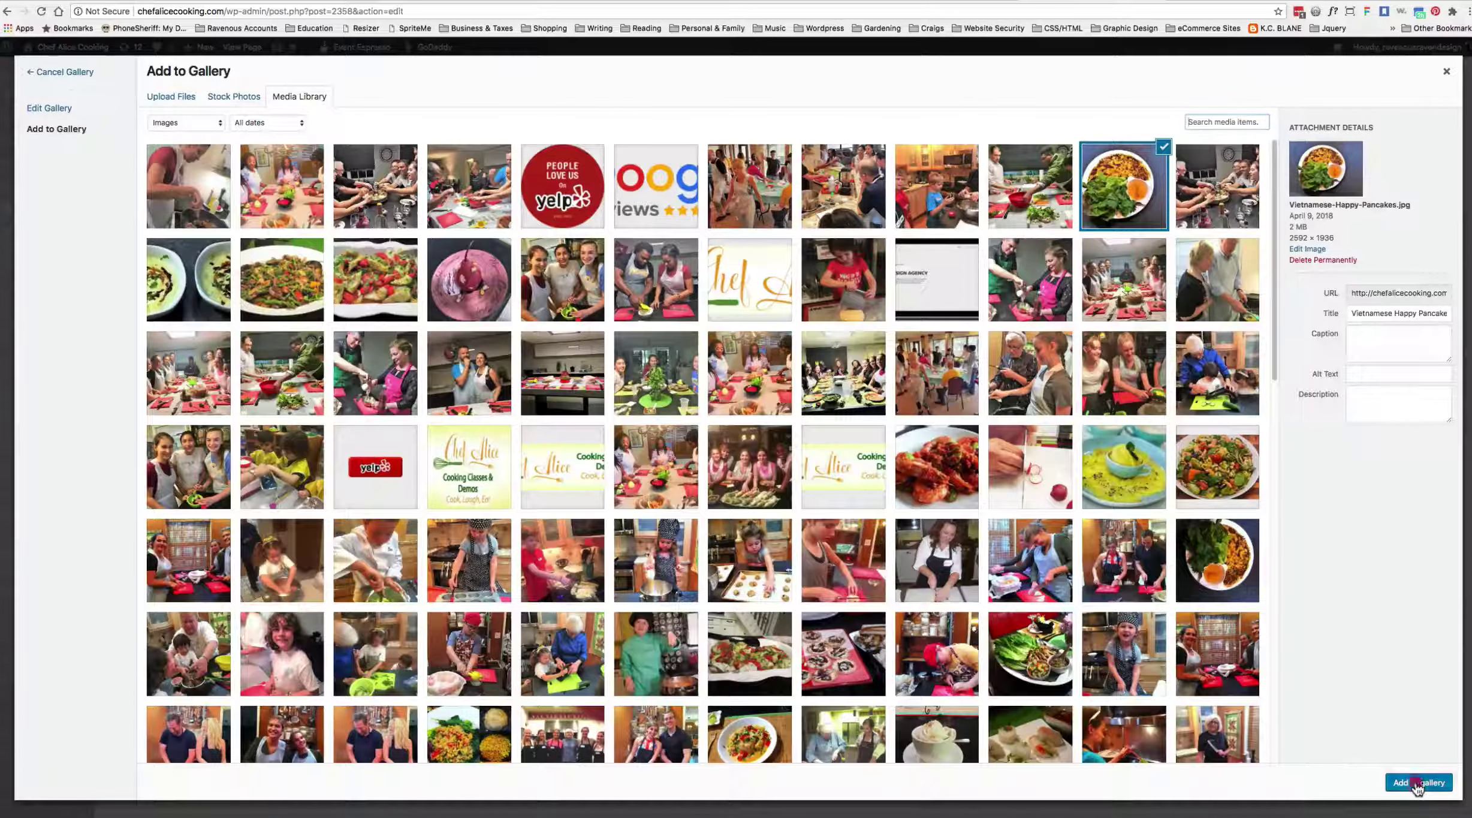
# Add the pancakes photo, remove its duplicate, update the gallery, and Save & Exit the module.
pyautogui.click(1417, 781)
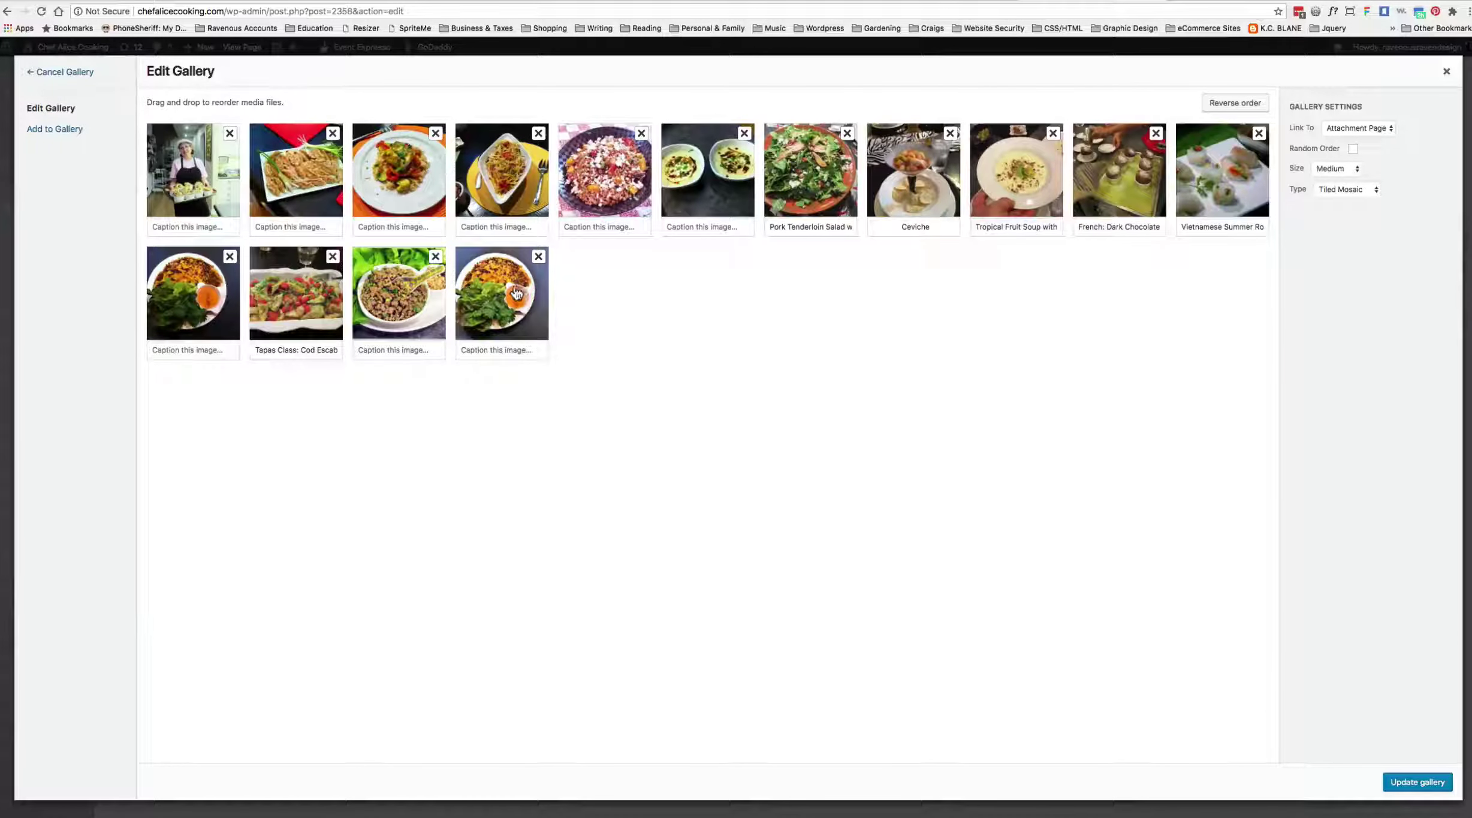
pyautogui.click(538, 256)
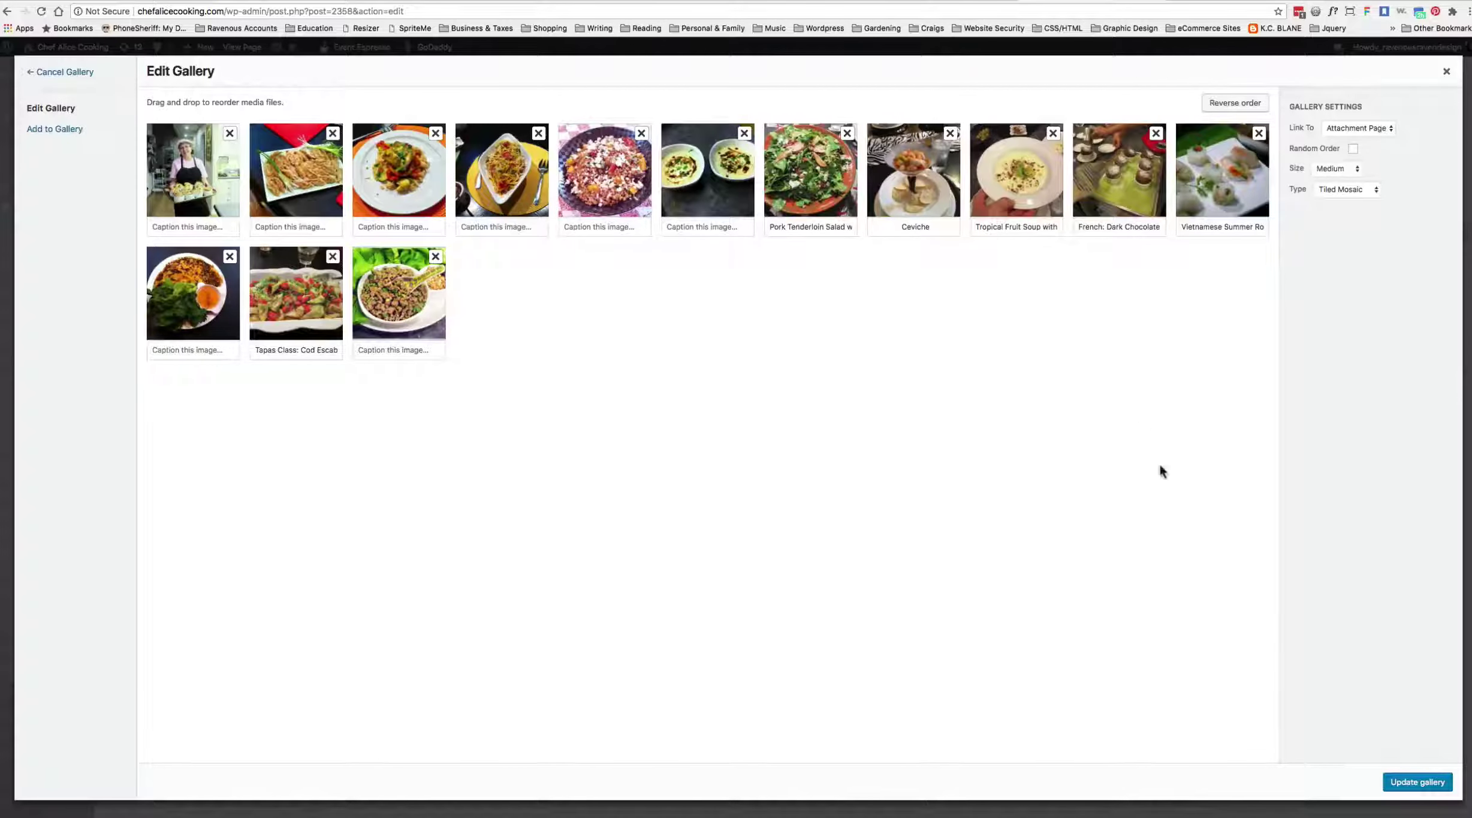
pyautogui.click(1418, 783)
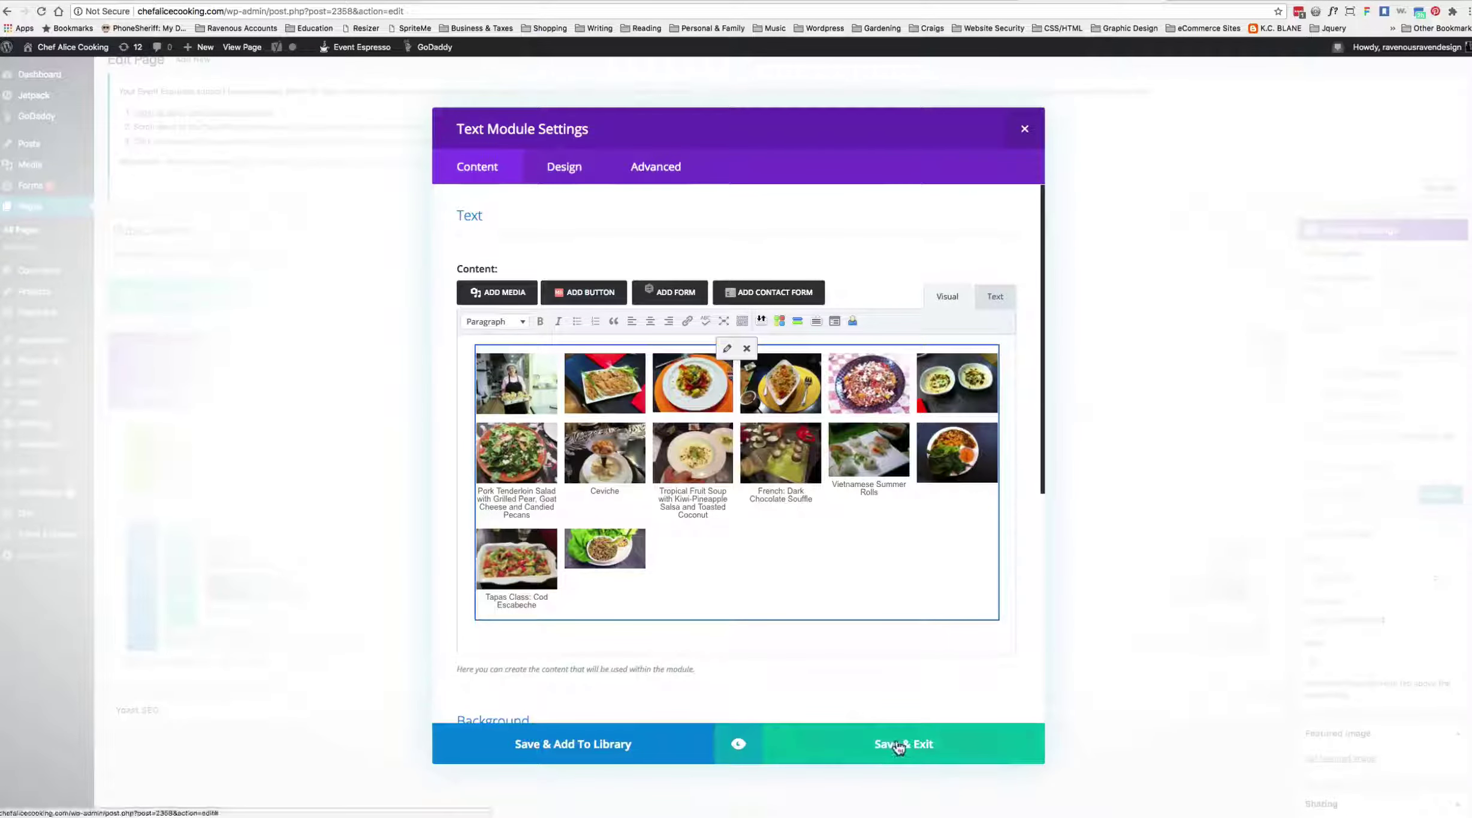
pyautogui.click(900, 746)
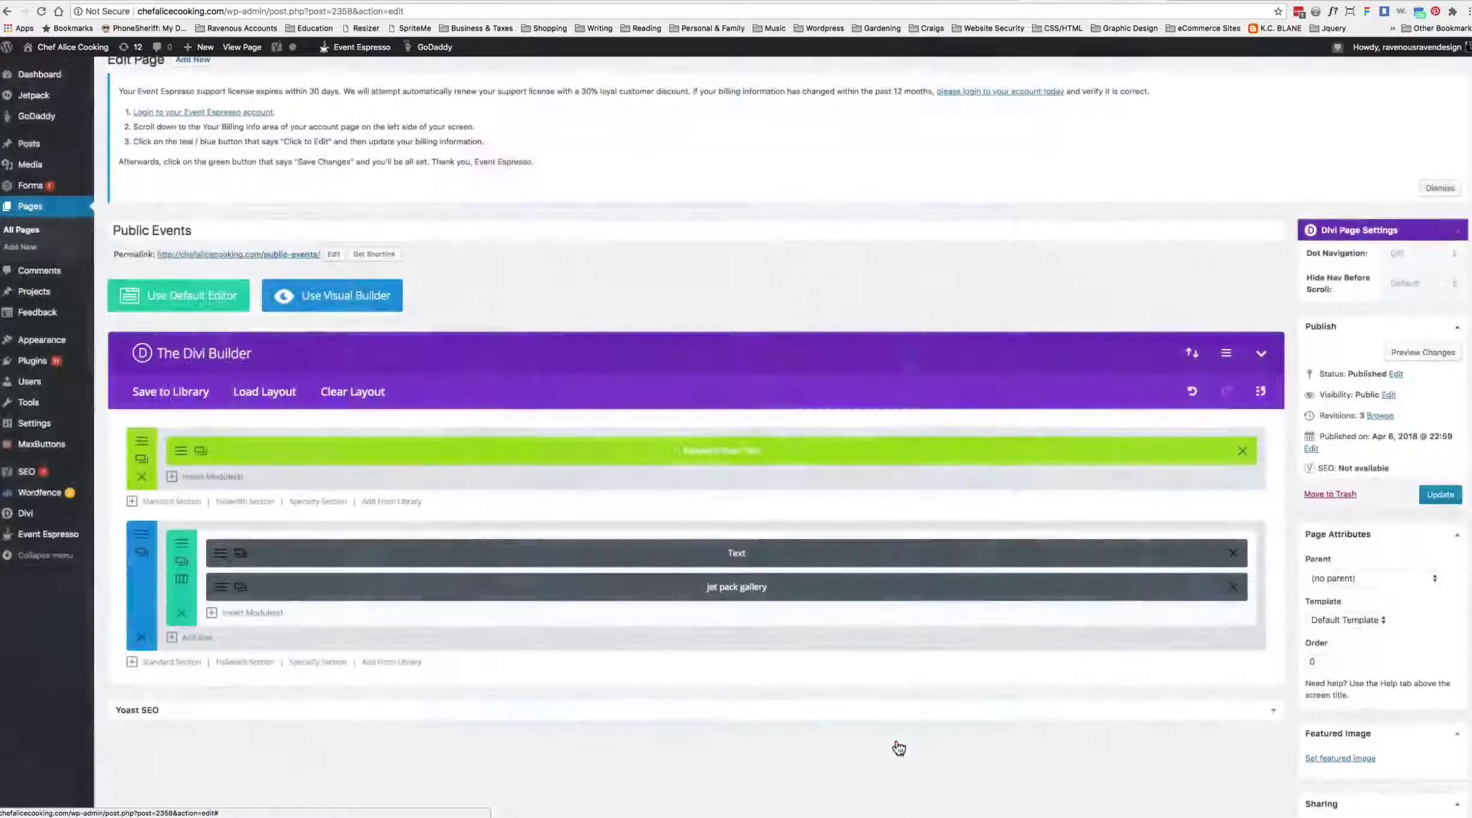
# Update the Public Events page and follow the View page link.
pyautogui.click(1437, 500)
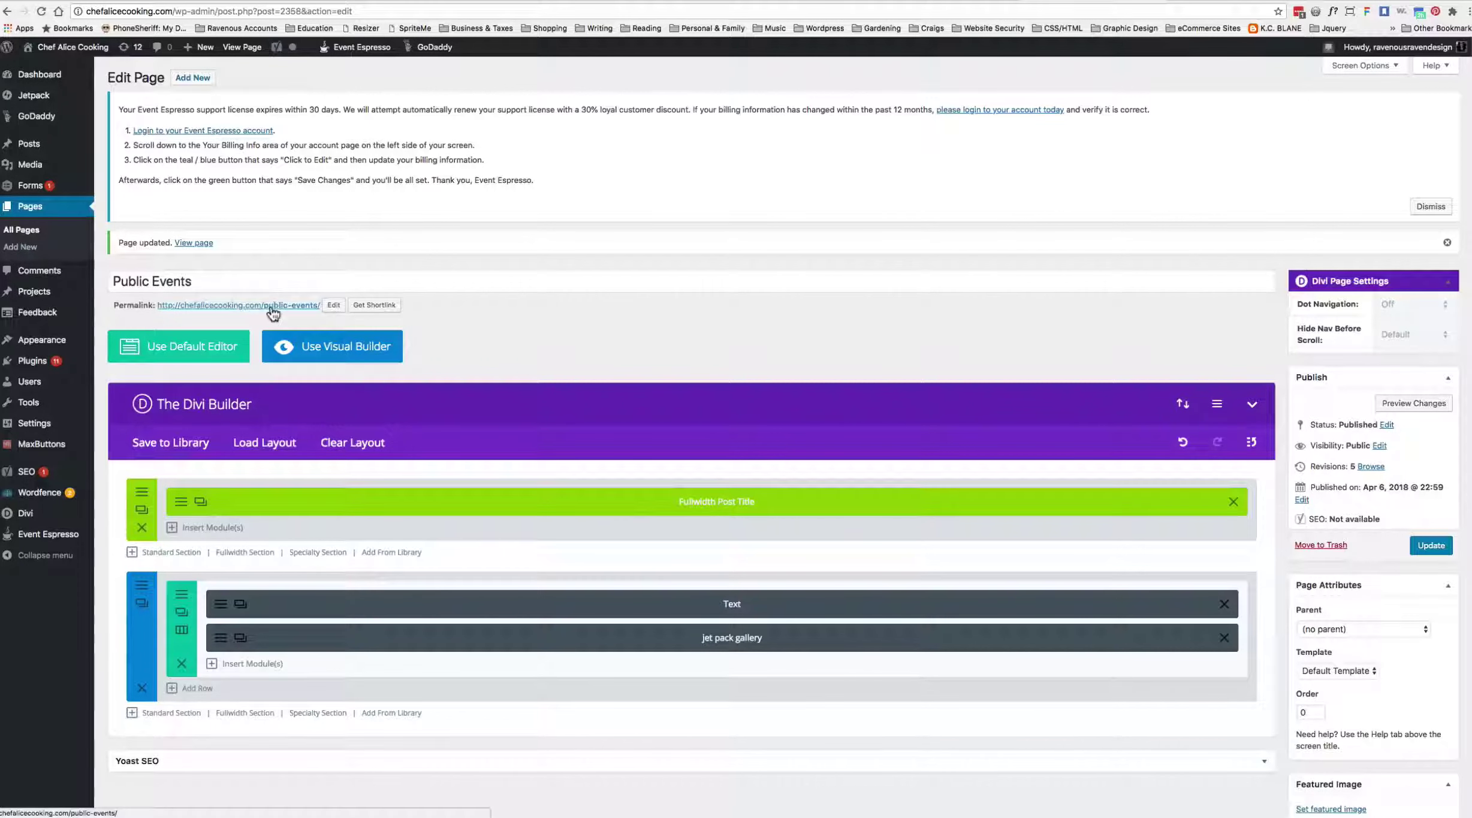
pyautogui.click(193, 244)
# Leave the editor and scroll through the live page's tiled food photo gallery.
pyautogui.click(833, 243)
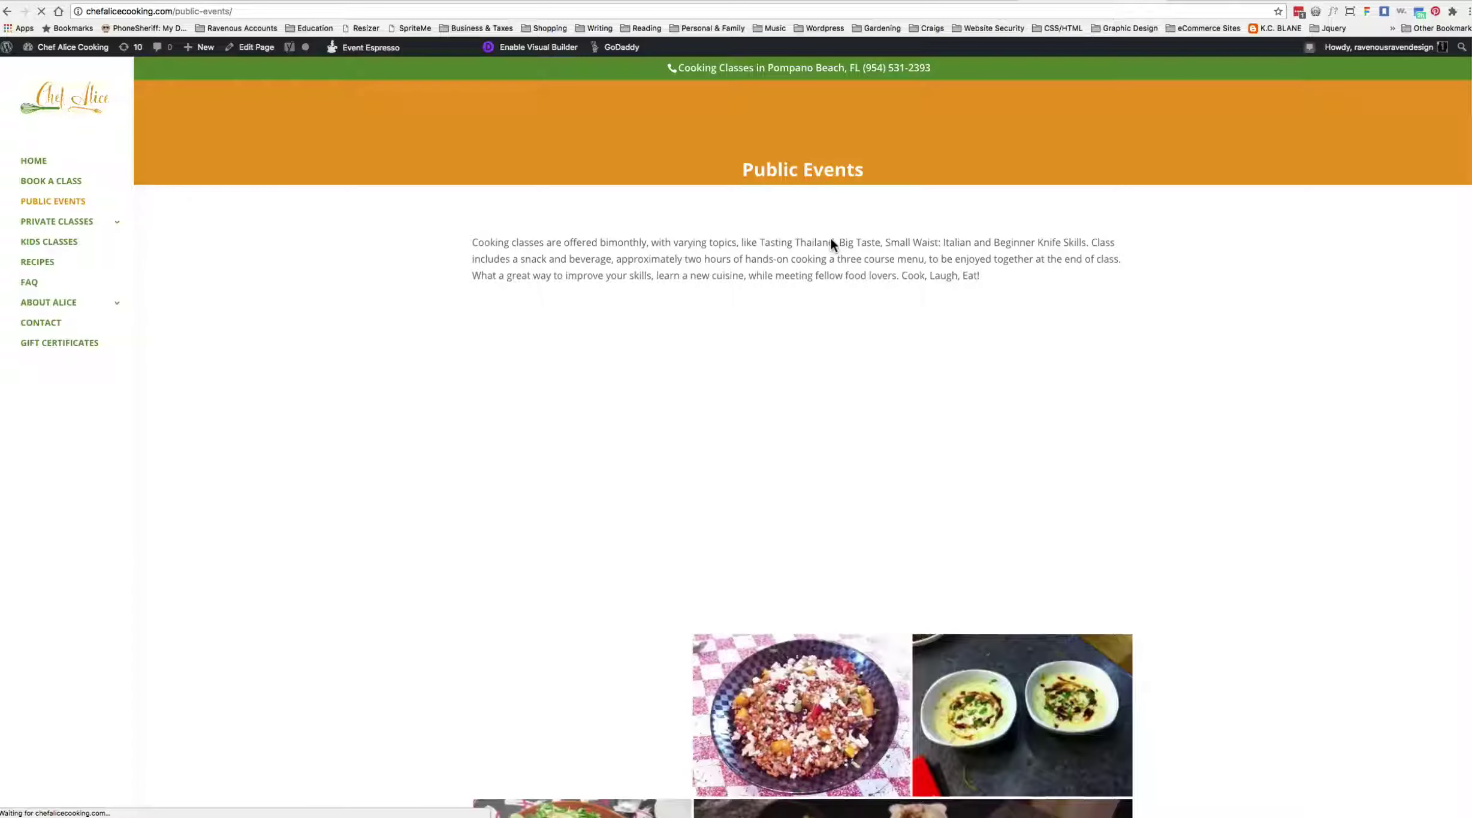
pyautogui.scroll(-10, 1213, 411)
pyautogui.scroll(-11, 1215, 415)
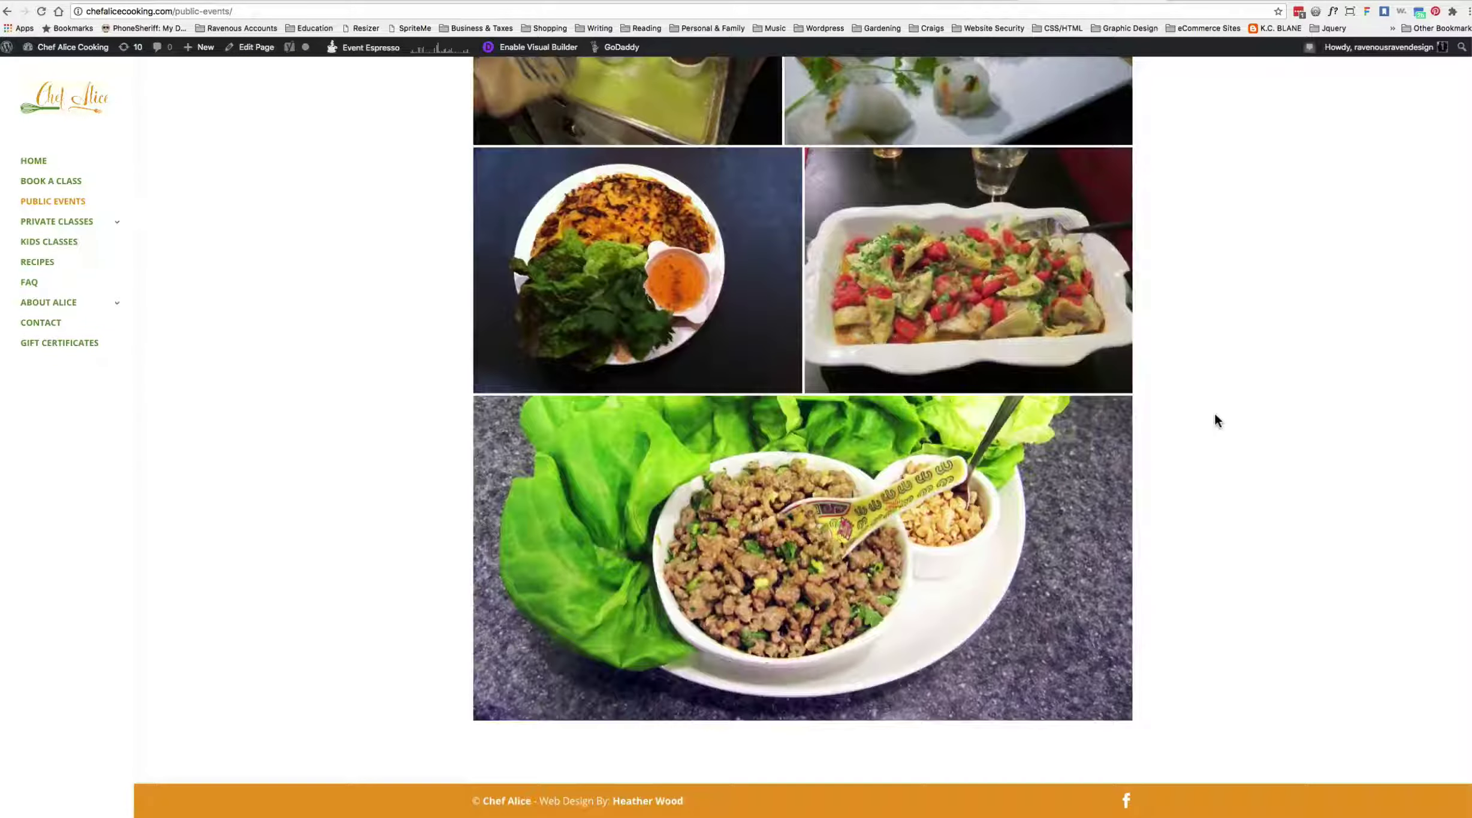
pyautogui.scroll(20, 1213, 411)
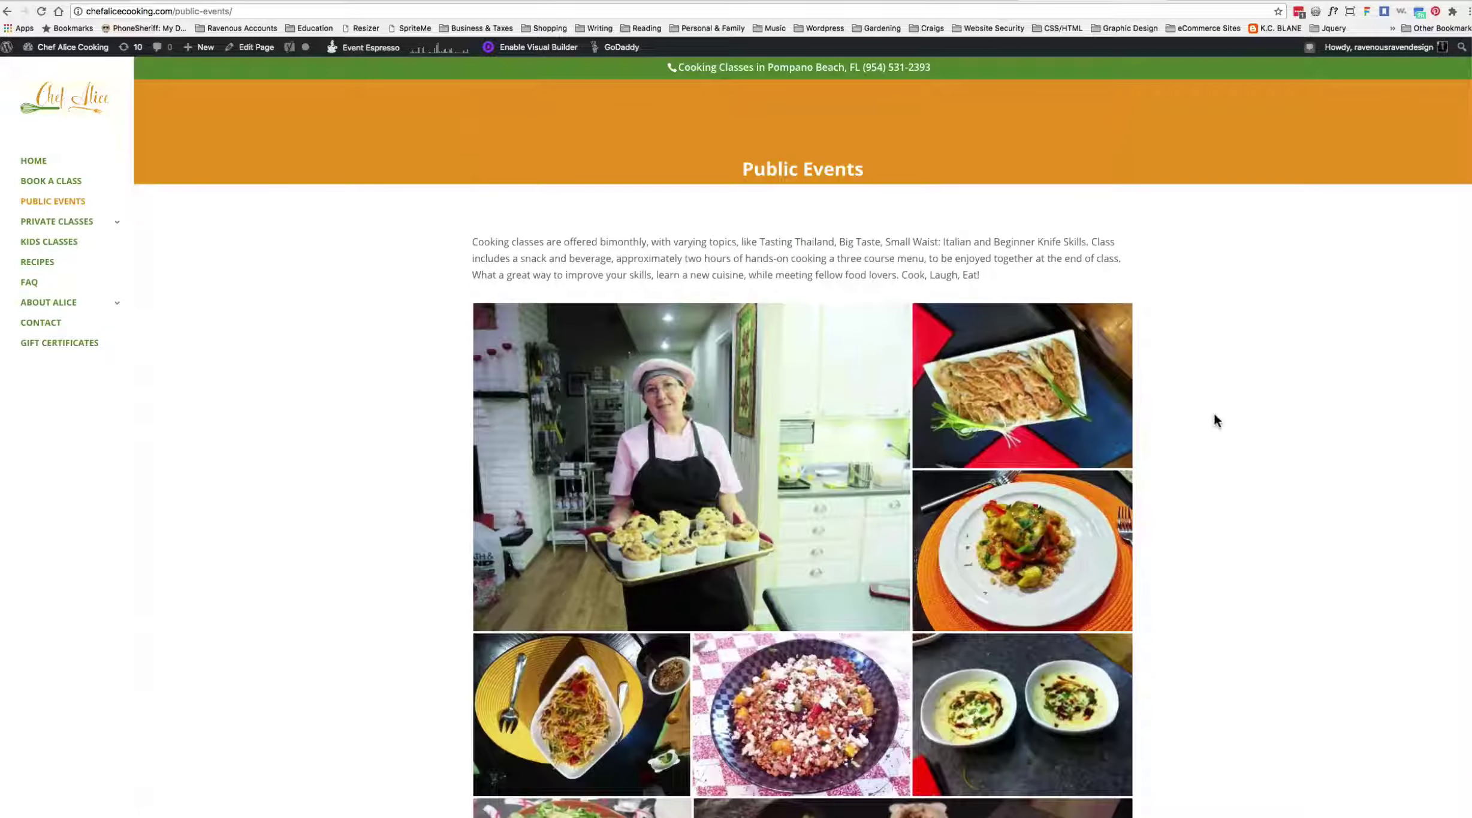
pyautogui.scroll(-8, 1038, 610)
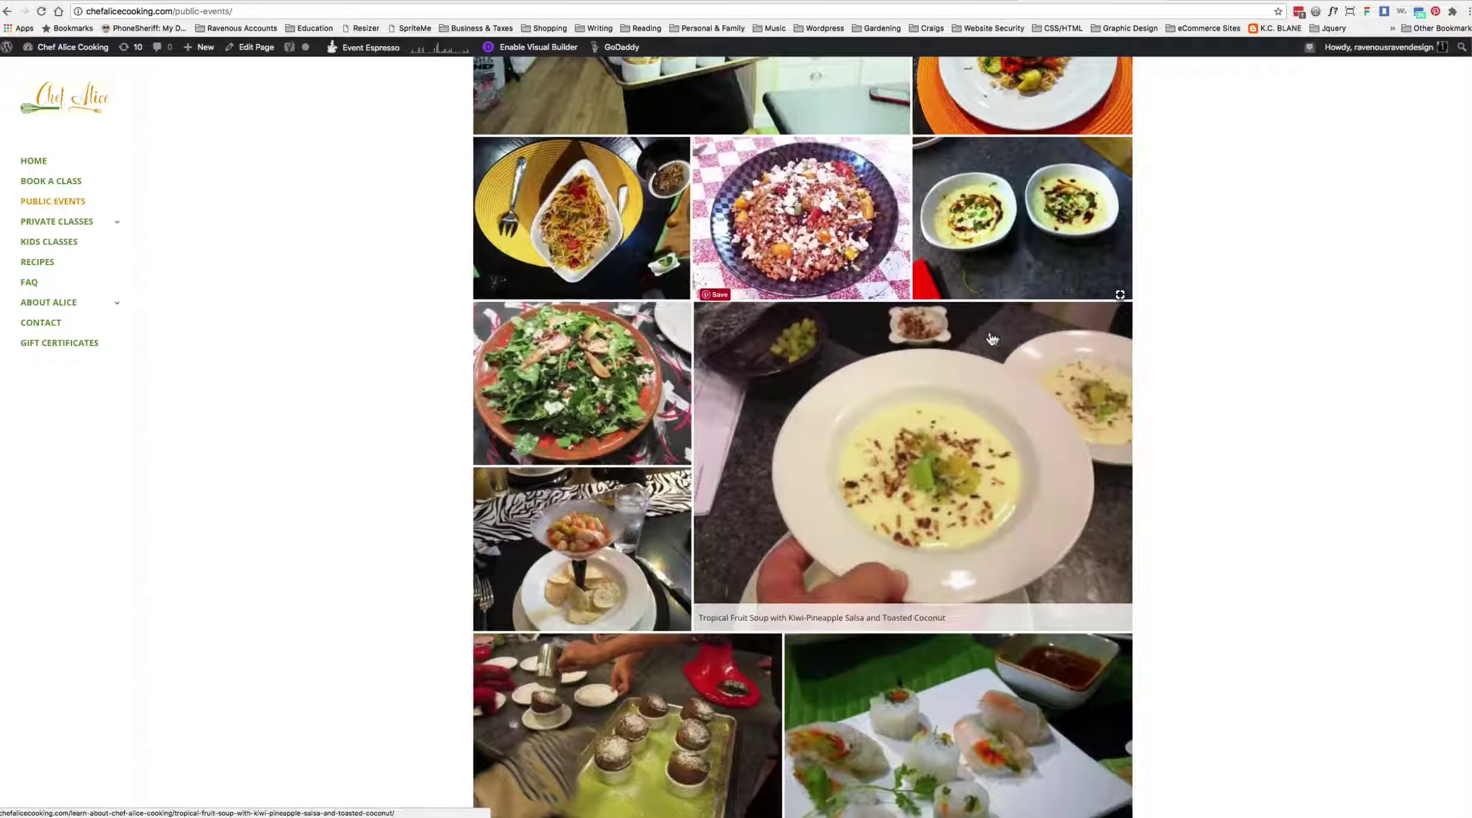
pyautogui.scroll(-3, 835, 275)
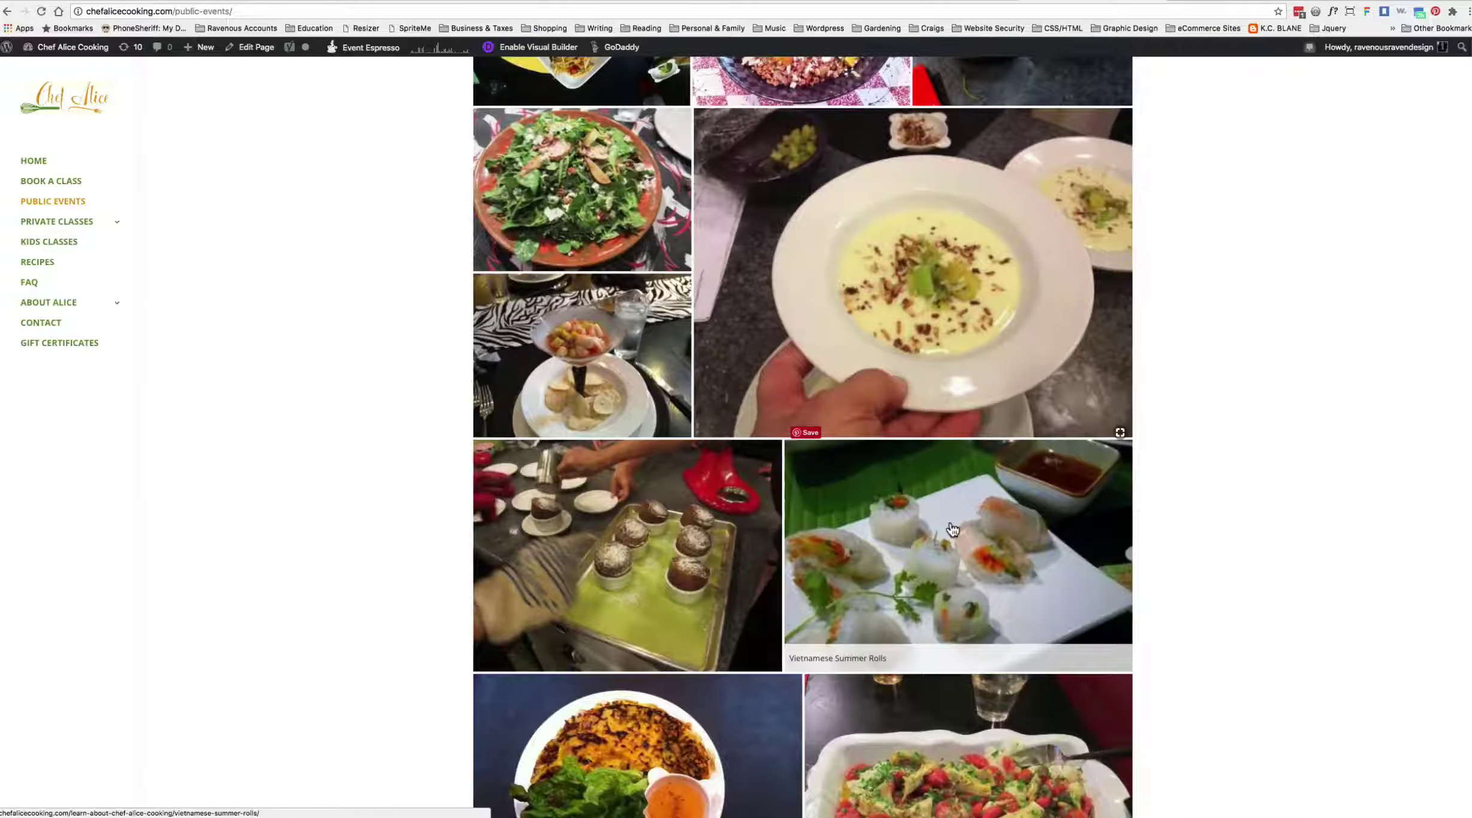
pyautogui.scroll(-6, 659, 521)
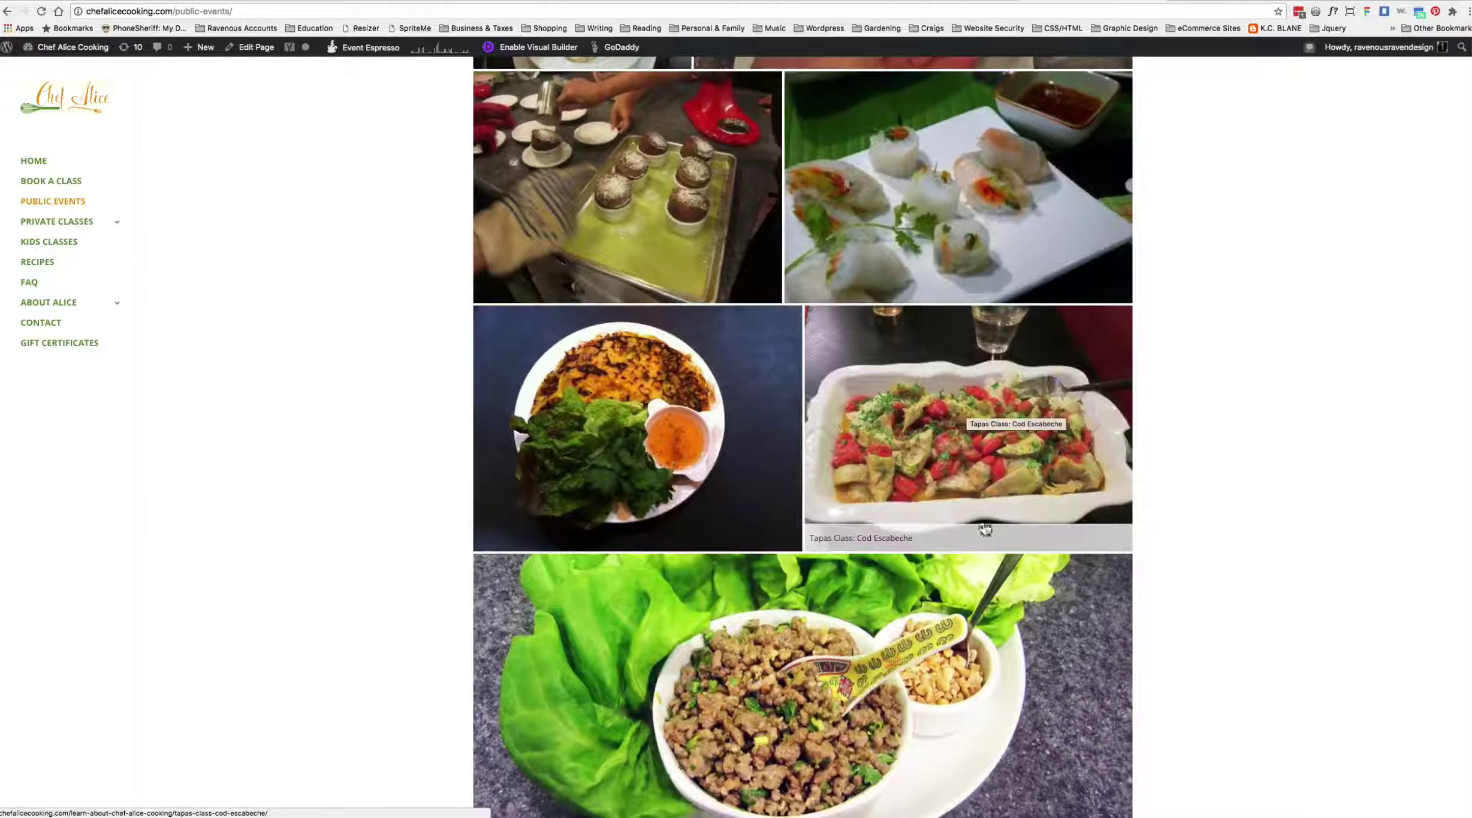
pyautogui.scroll(-3, 1013, 598)
pyautogui.scroll(15, 1019, 630)
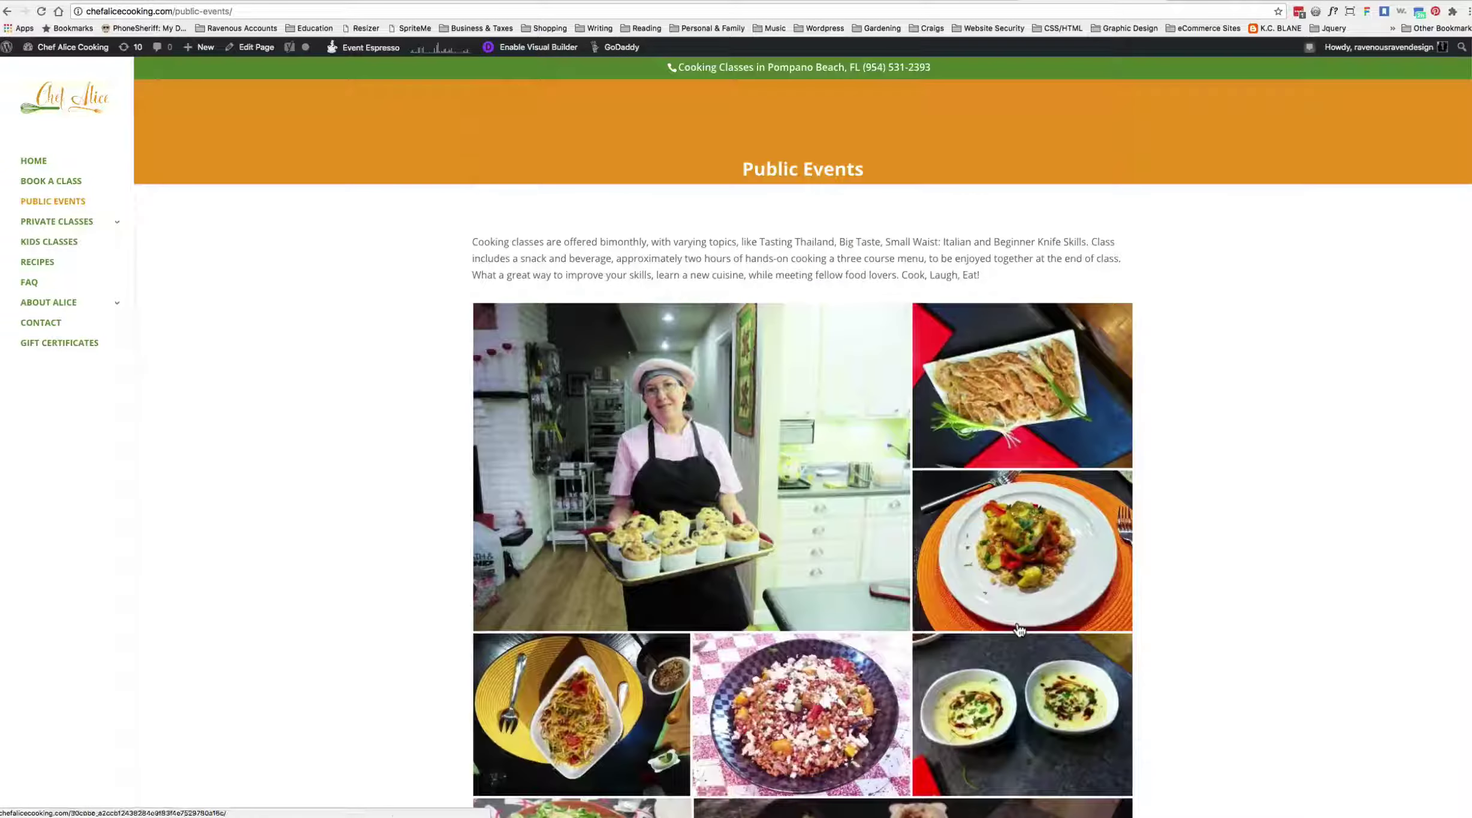